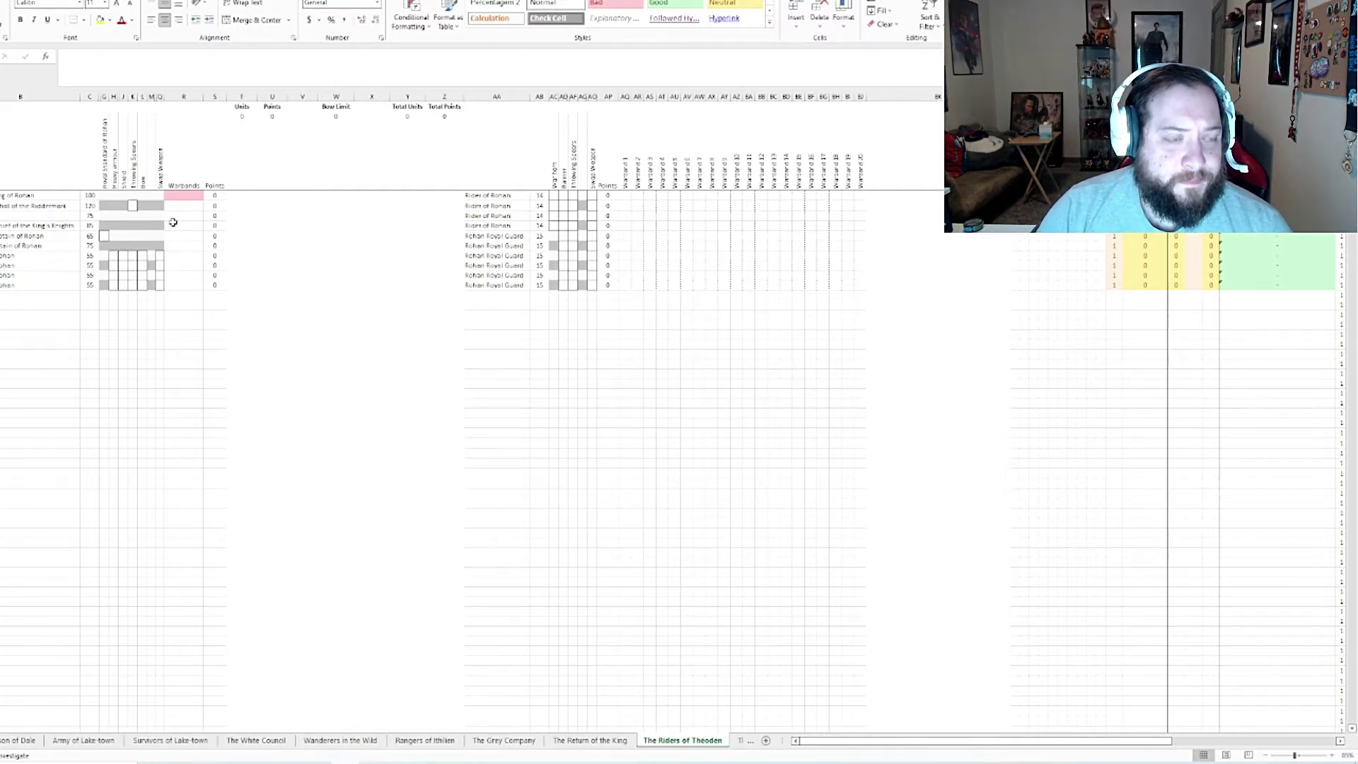
Step: Assign Theoden, Eomer and Dernhelm to warbands 1, 2 and 3 in the hero list
{"action": "left_click", "coordinate": [184, 196]}
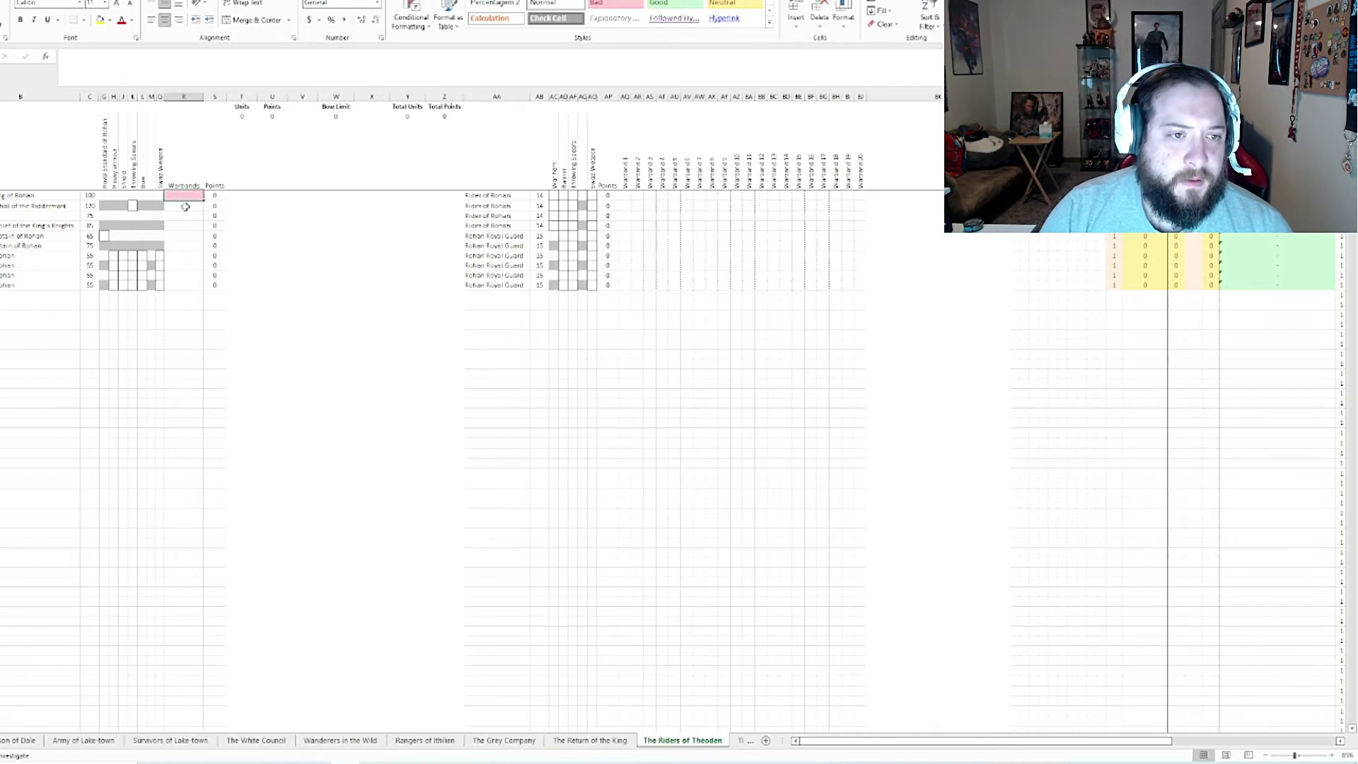
{"action": "type", "text": "1"}
{"action": "key", "text": "Tab"}
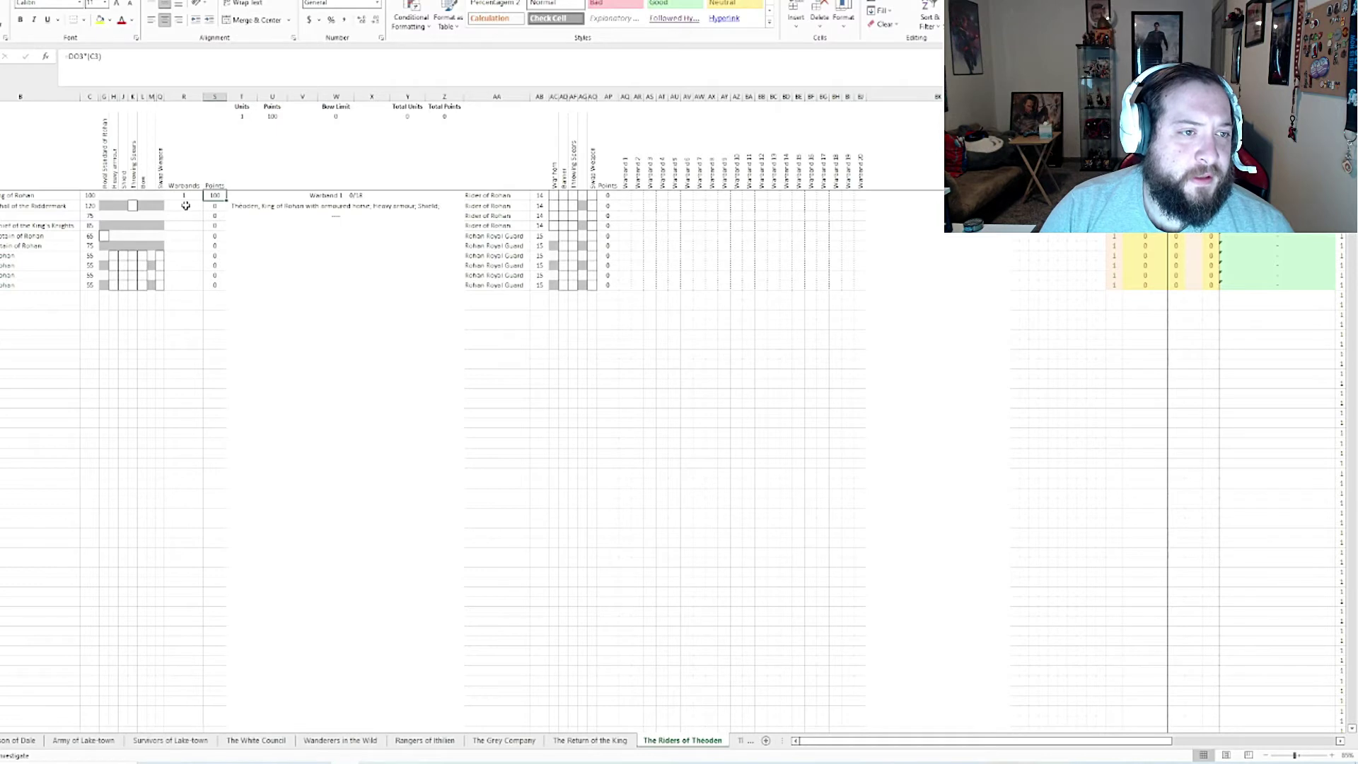
{"action": "left_click", "coordinate": [185, 206]}
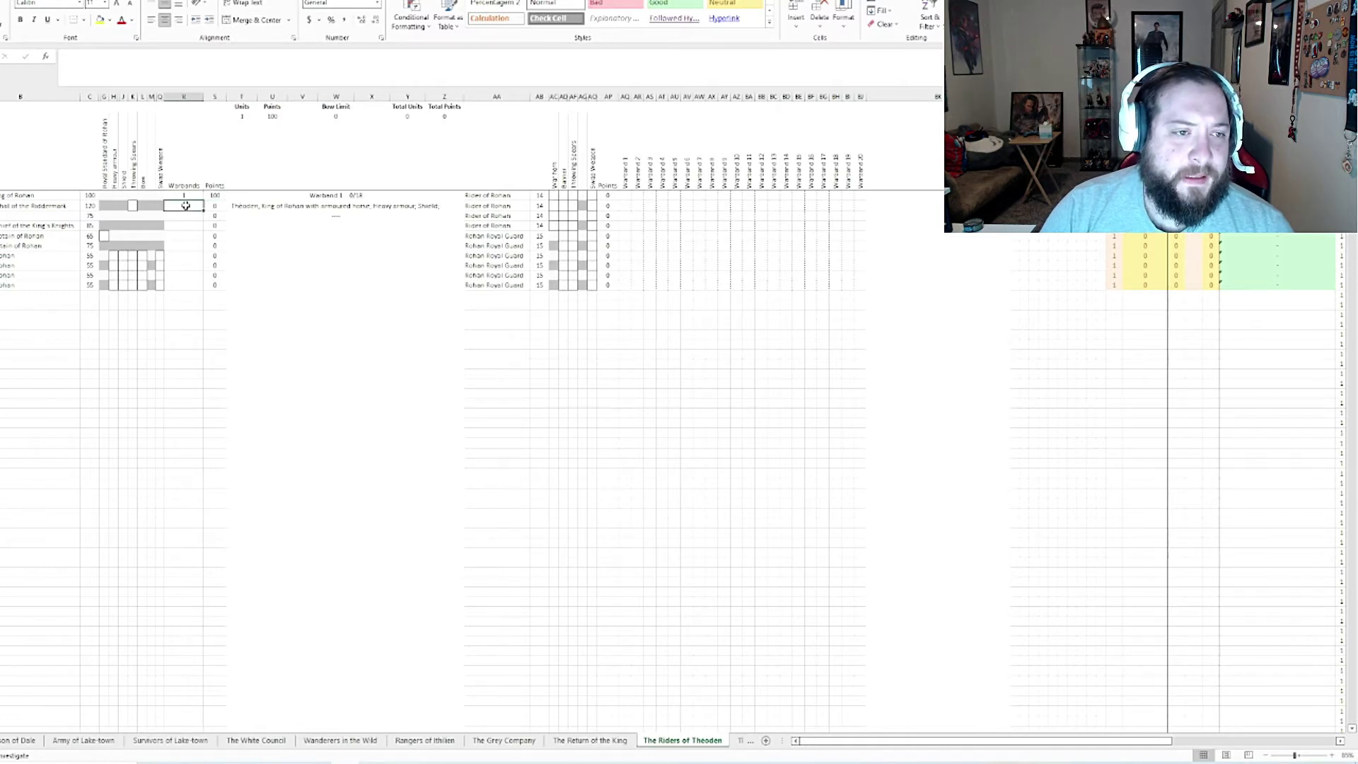
{"action": "type", "text": "2"}
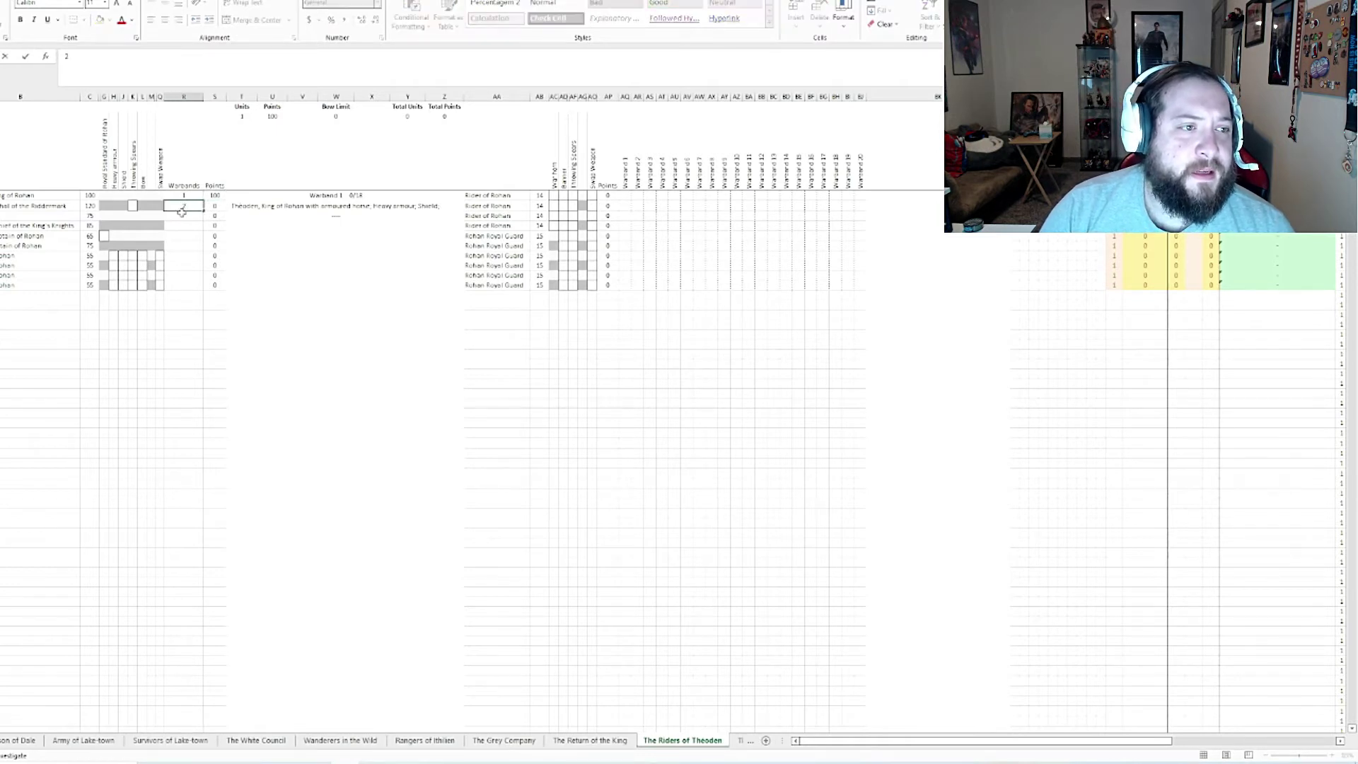
{"action": "key", "text": "Return"}
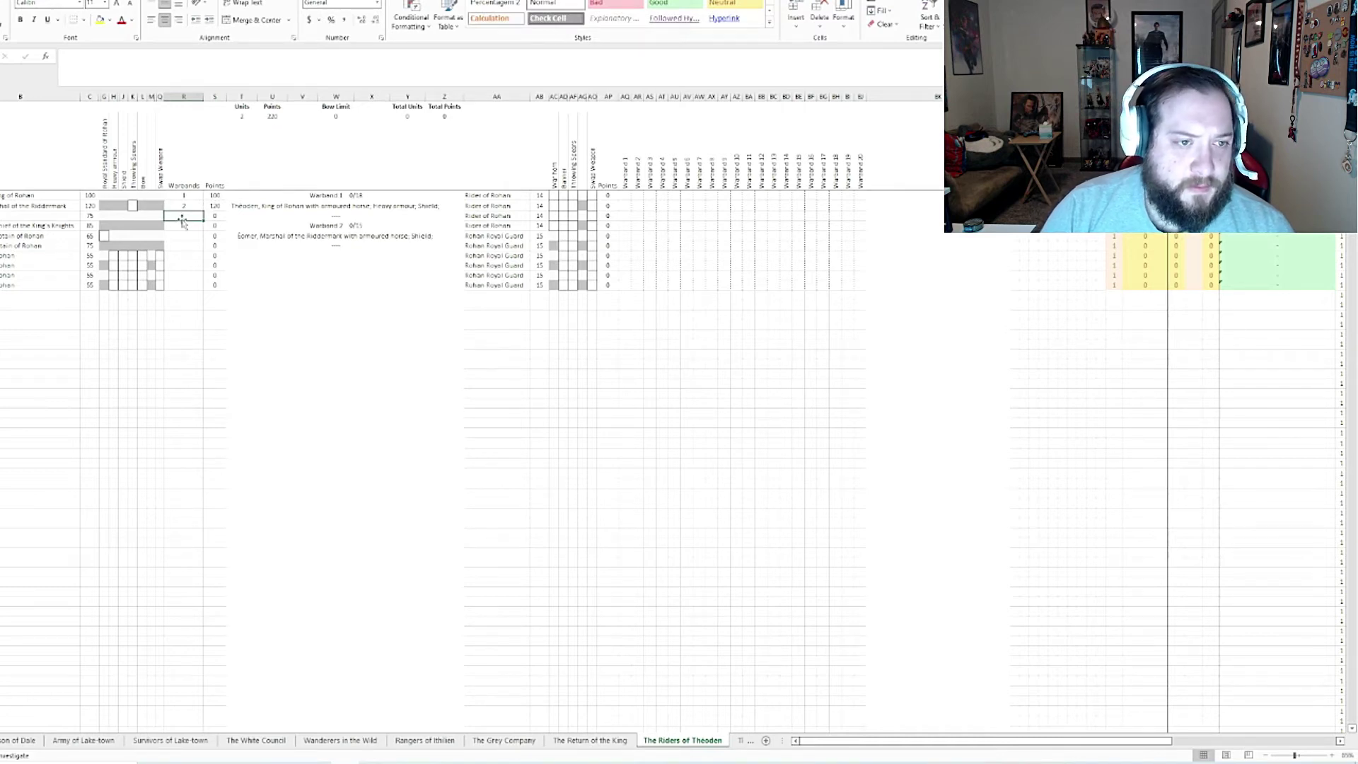
{"action": "type", "text": "3"}
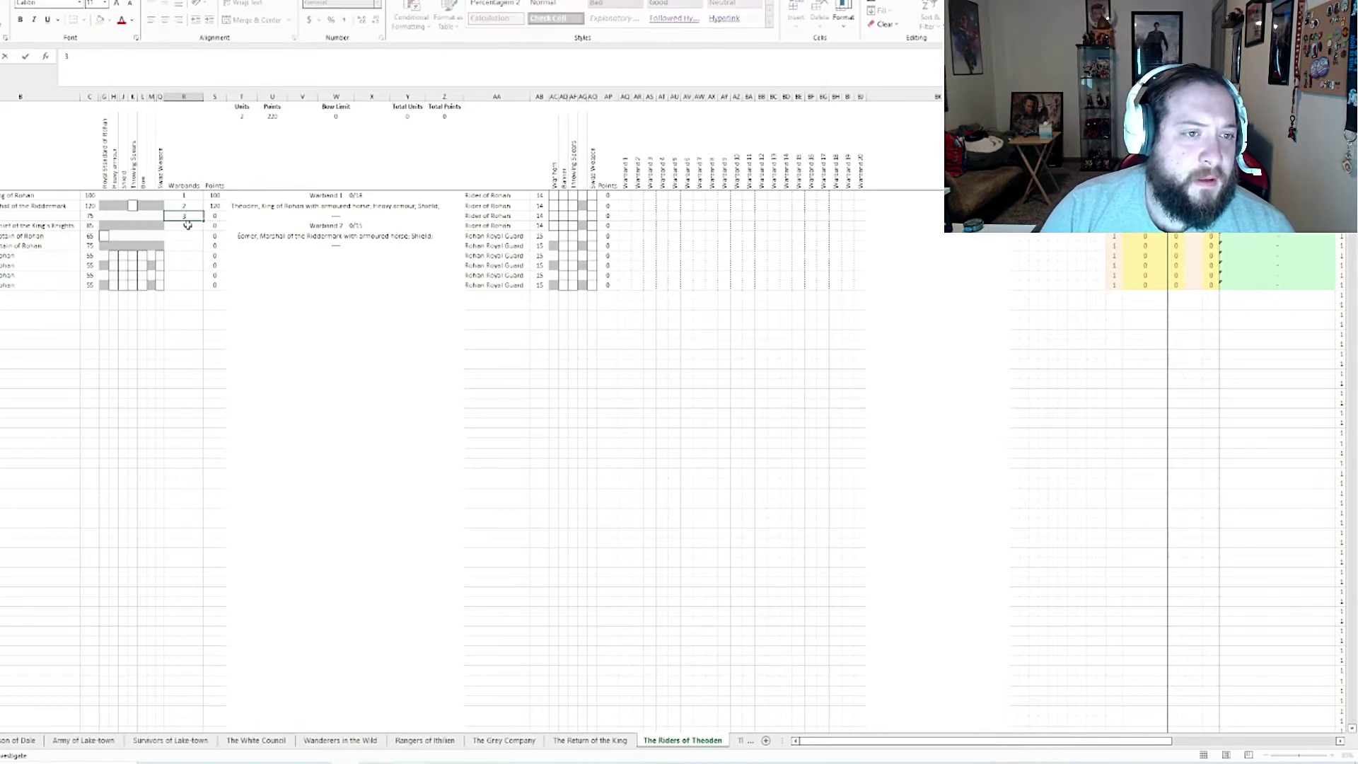
{"action": "key", "text": "Tab"}
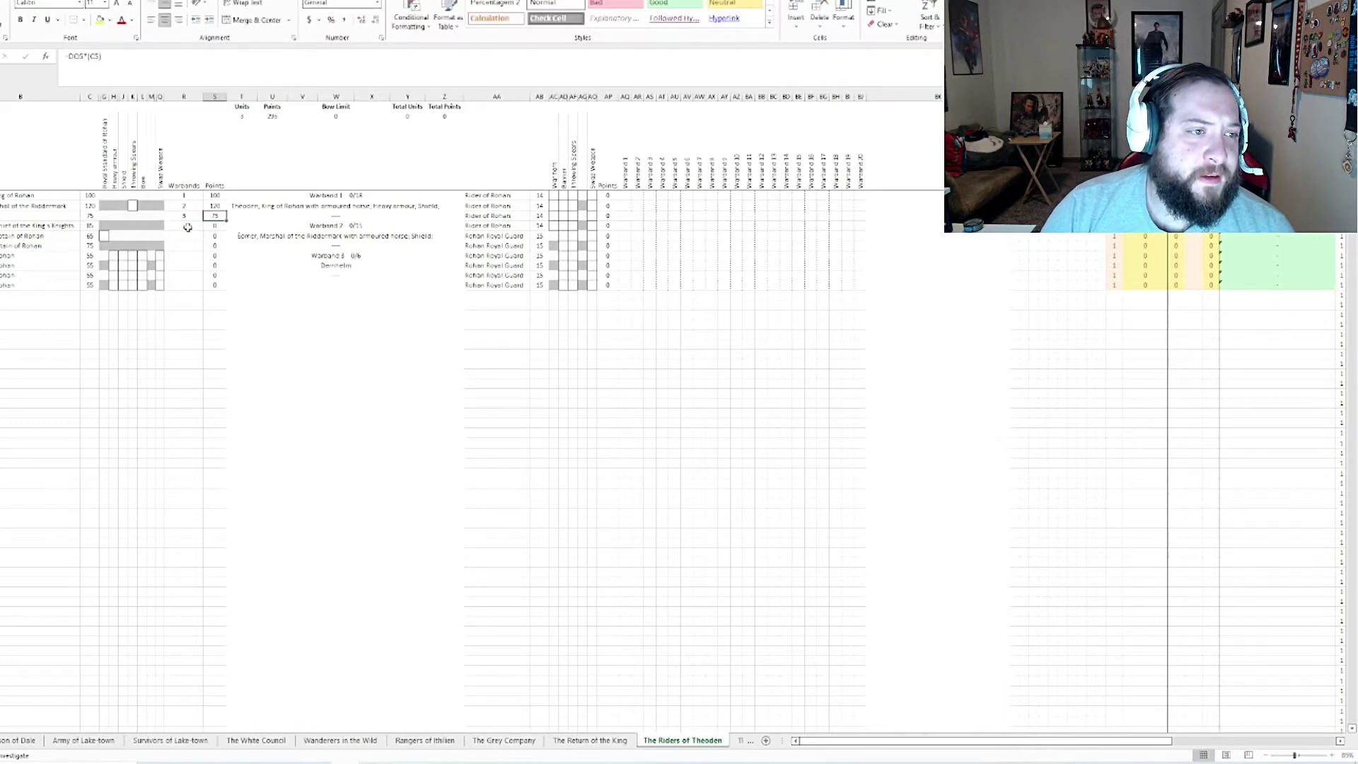
Step: Assign Deorwine to warband 4 and Elfhelm with horse to warband 5
{"action": "left_click", "coordinate": [187, 234]}
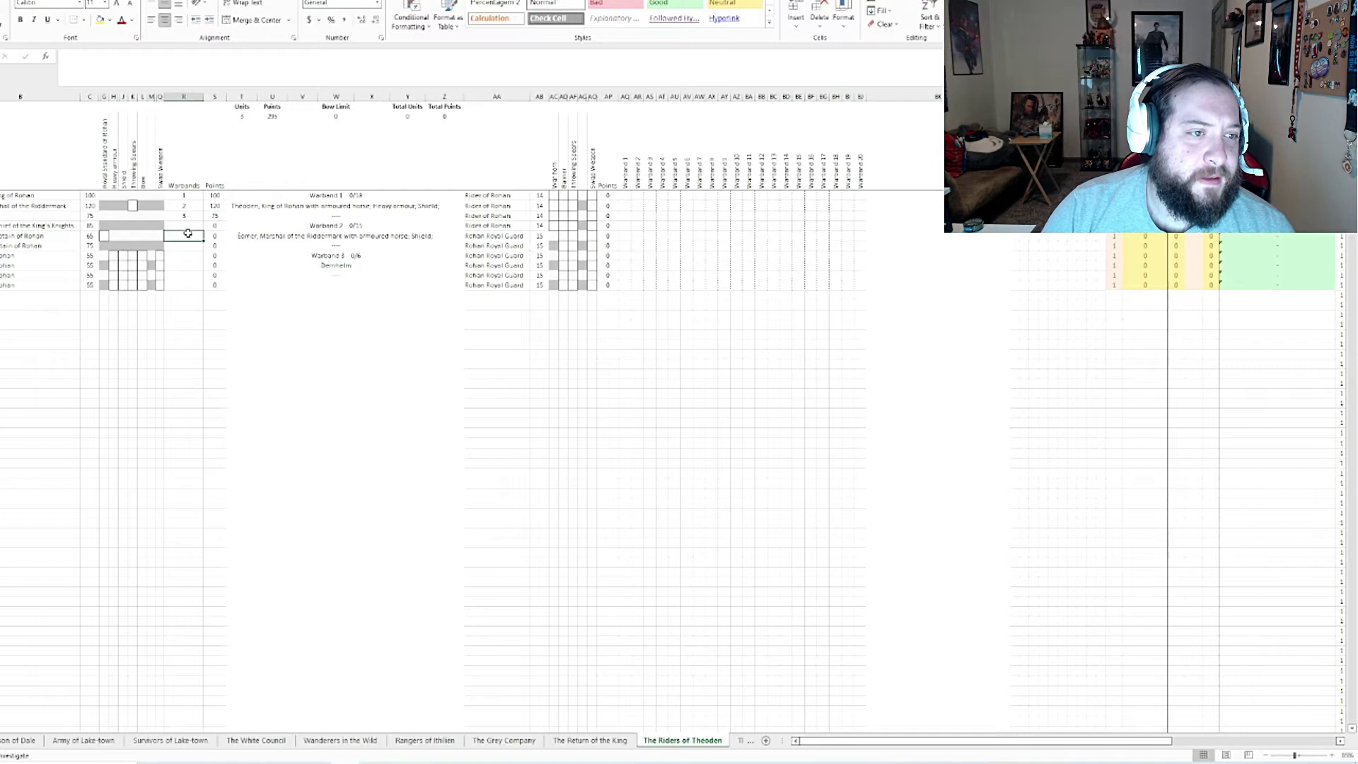
{"action": "left_click", "coordinate": [187, 226]}
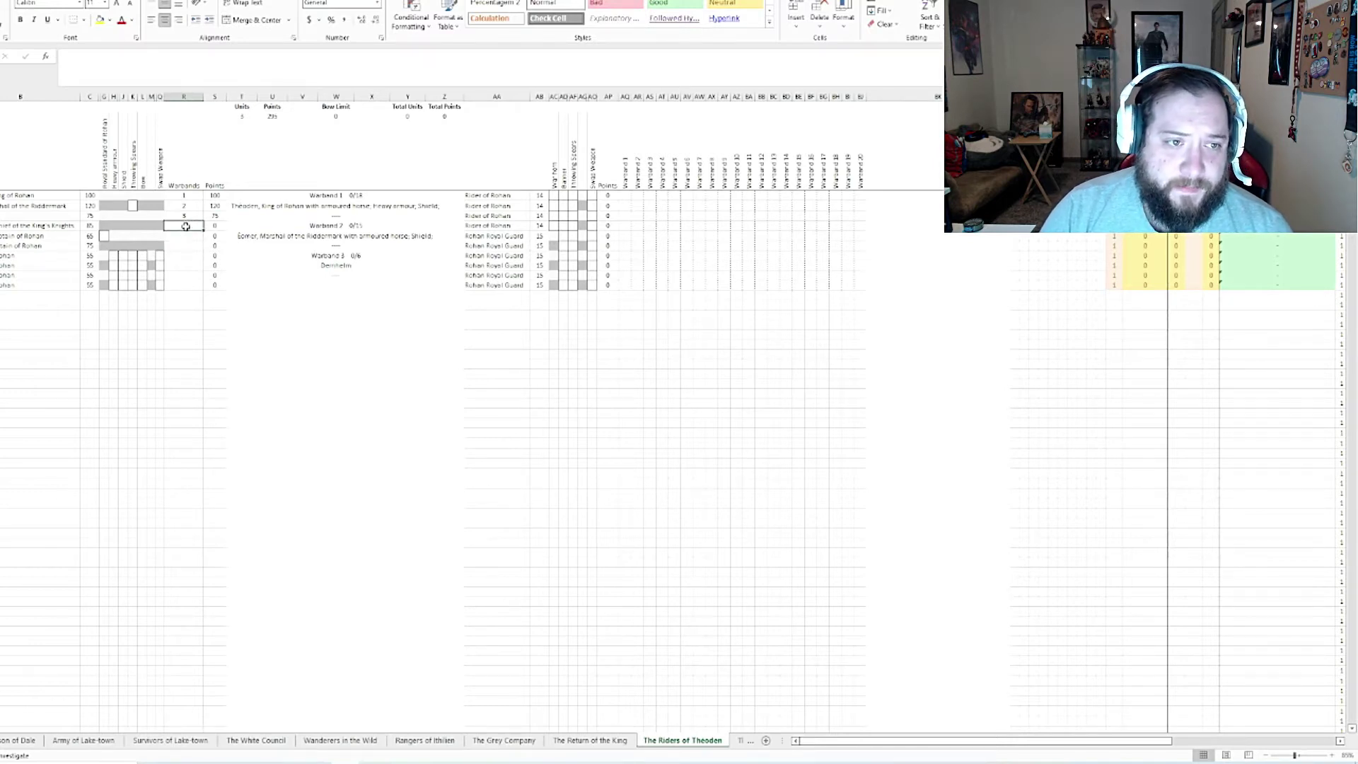
{"action": "type", "text": "4"}
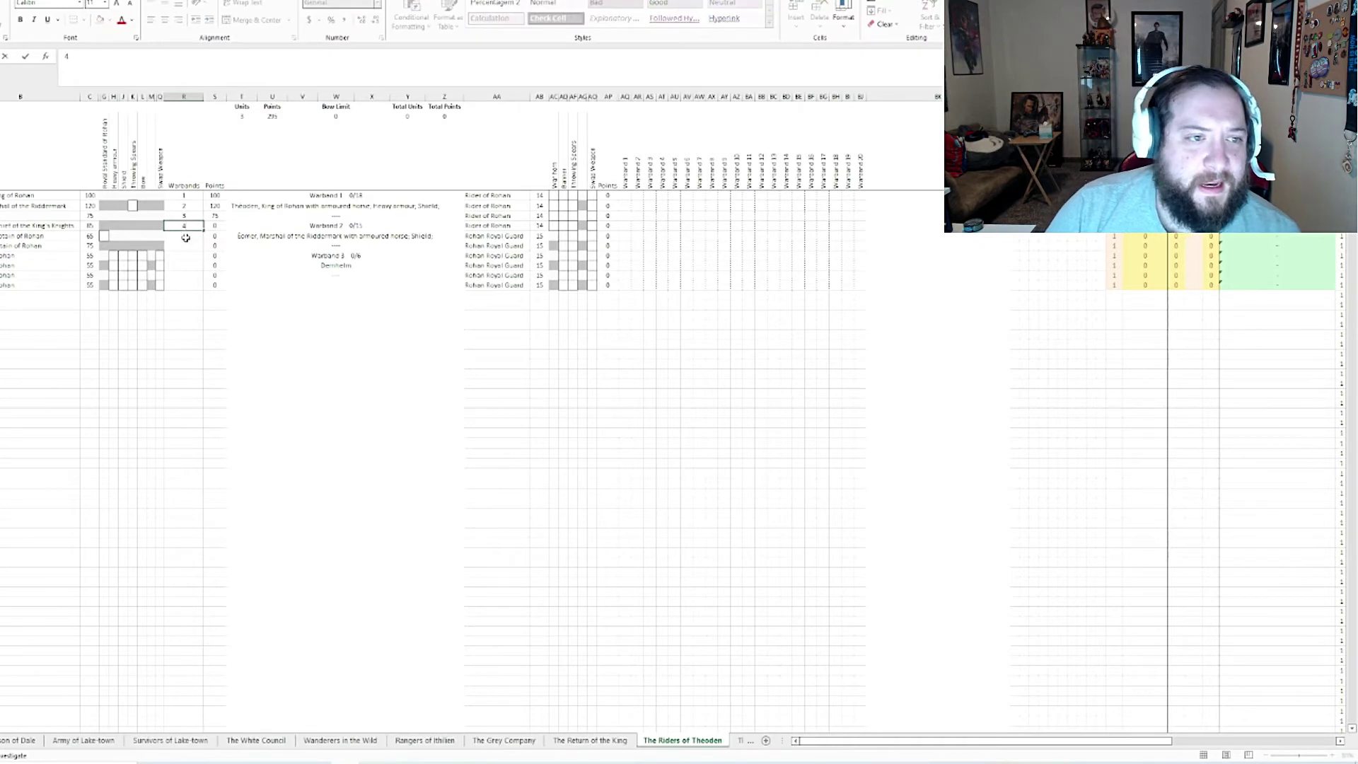
{"action": "key", "text": "Return"}
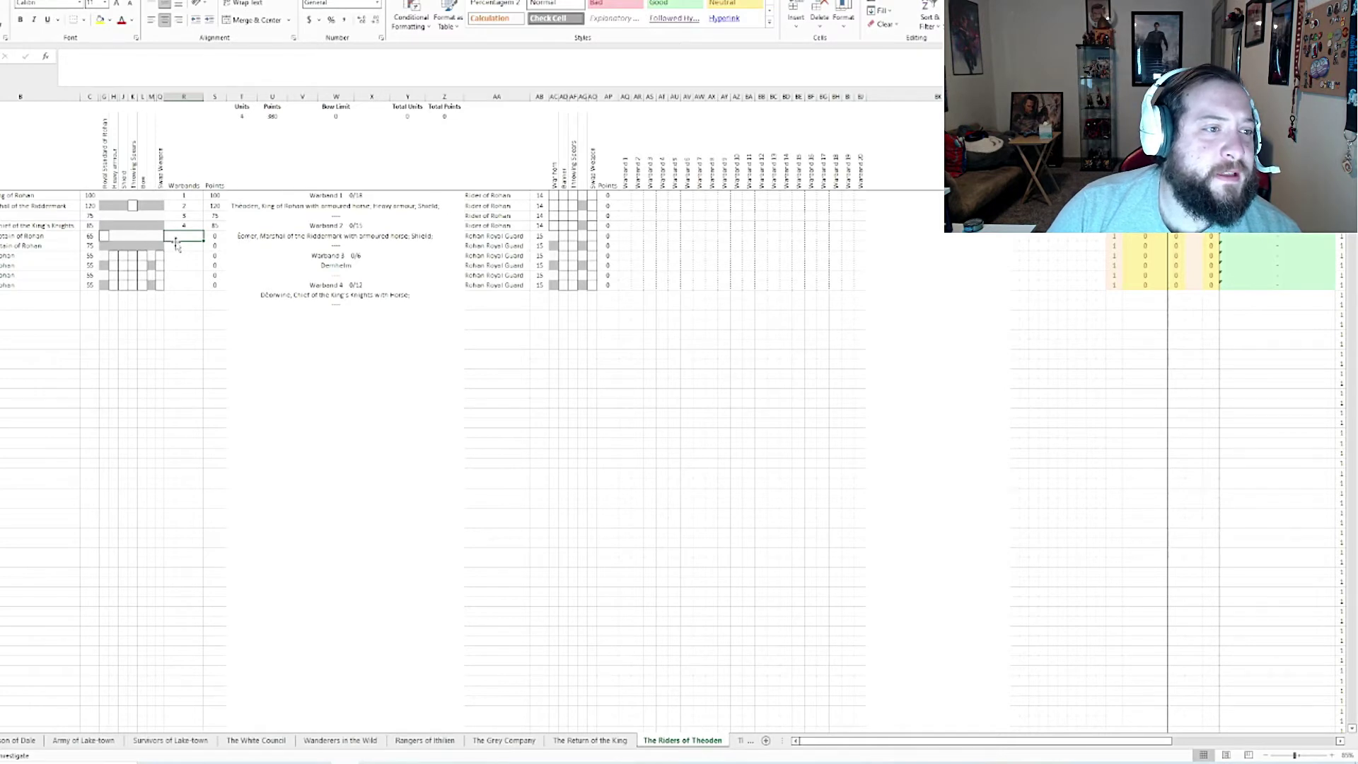
{"action": "left_click", "coordinate": [177, 246]}
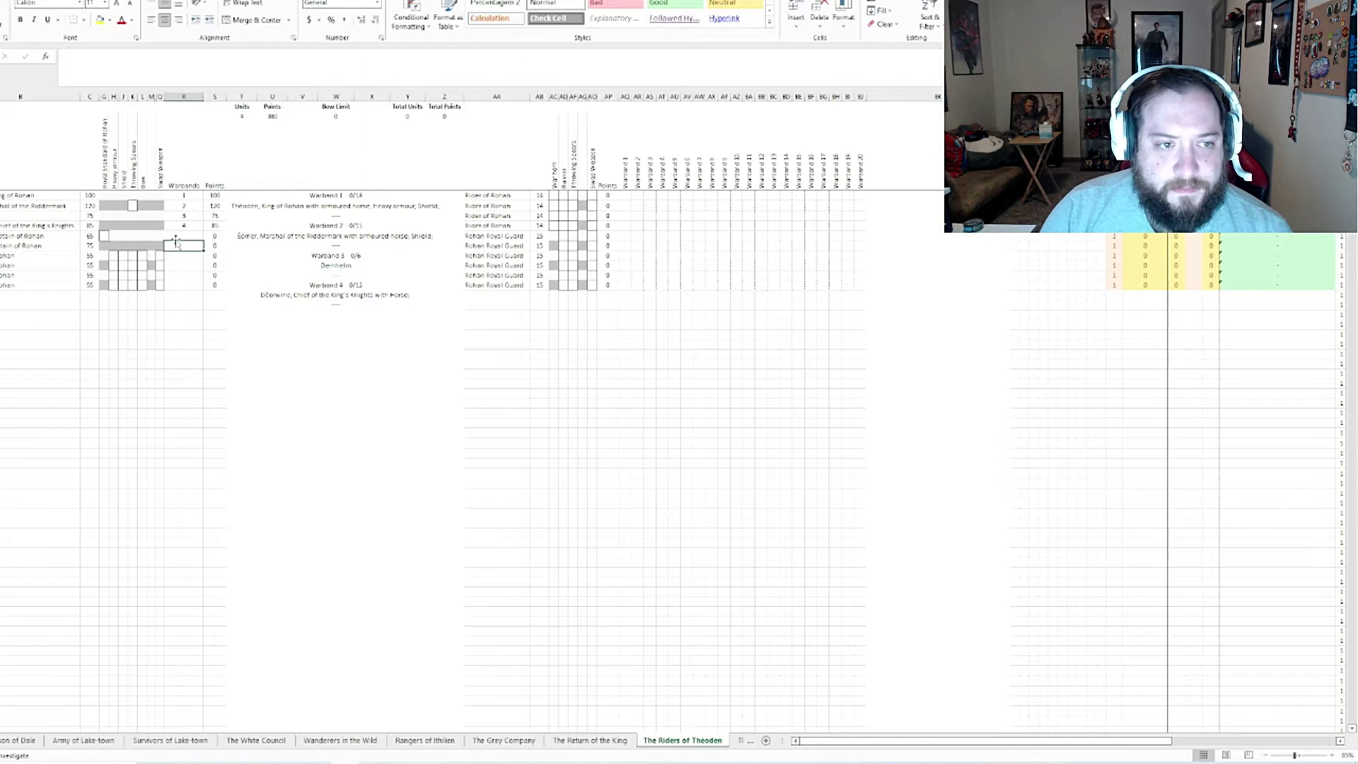
{"action": "type", "text": "5"}
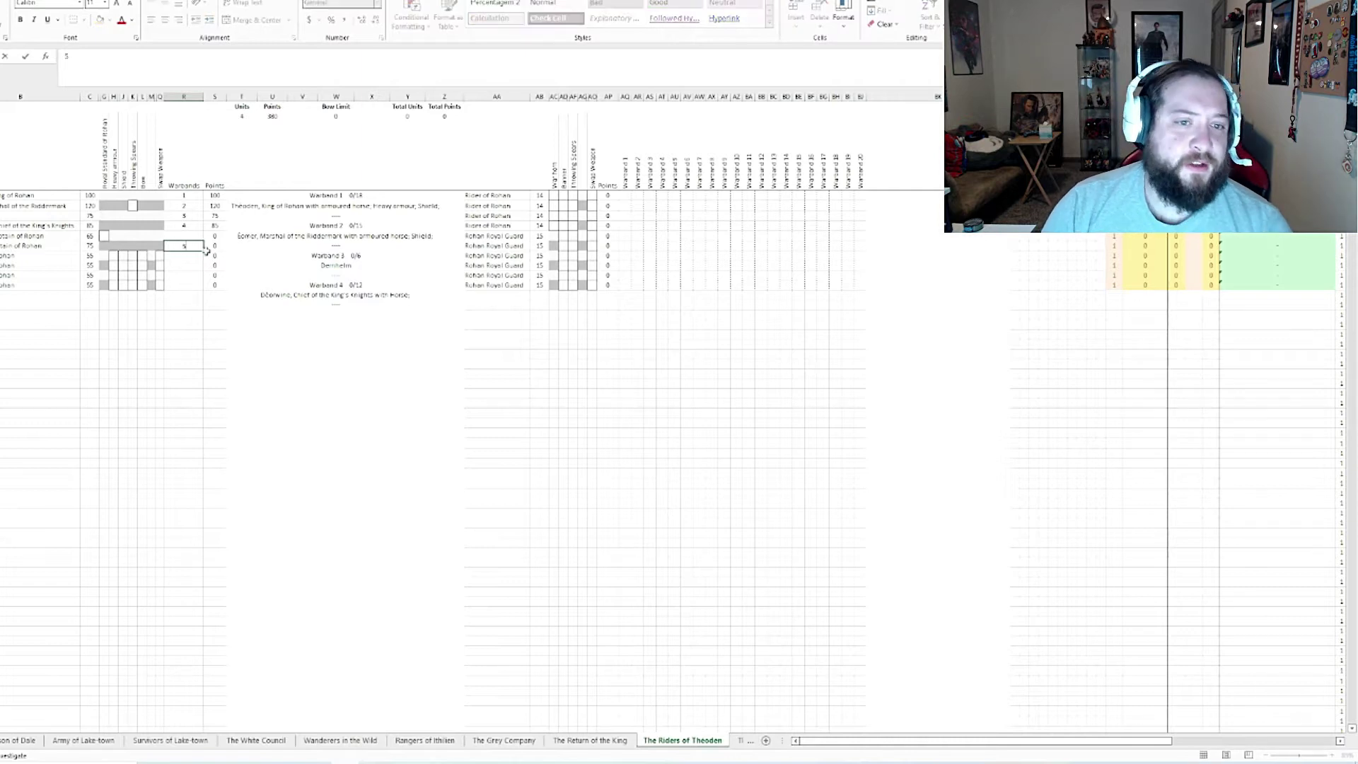
{"action": "left_click", "coordinate": [187, 285]}
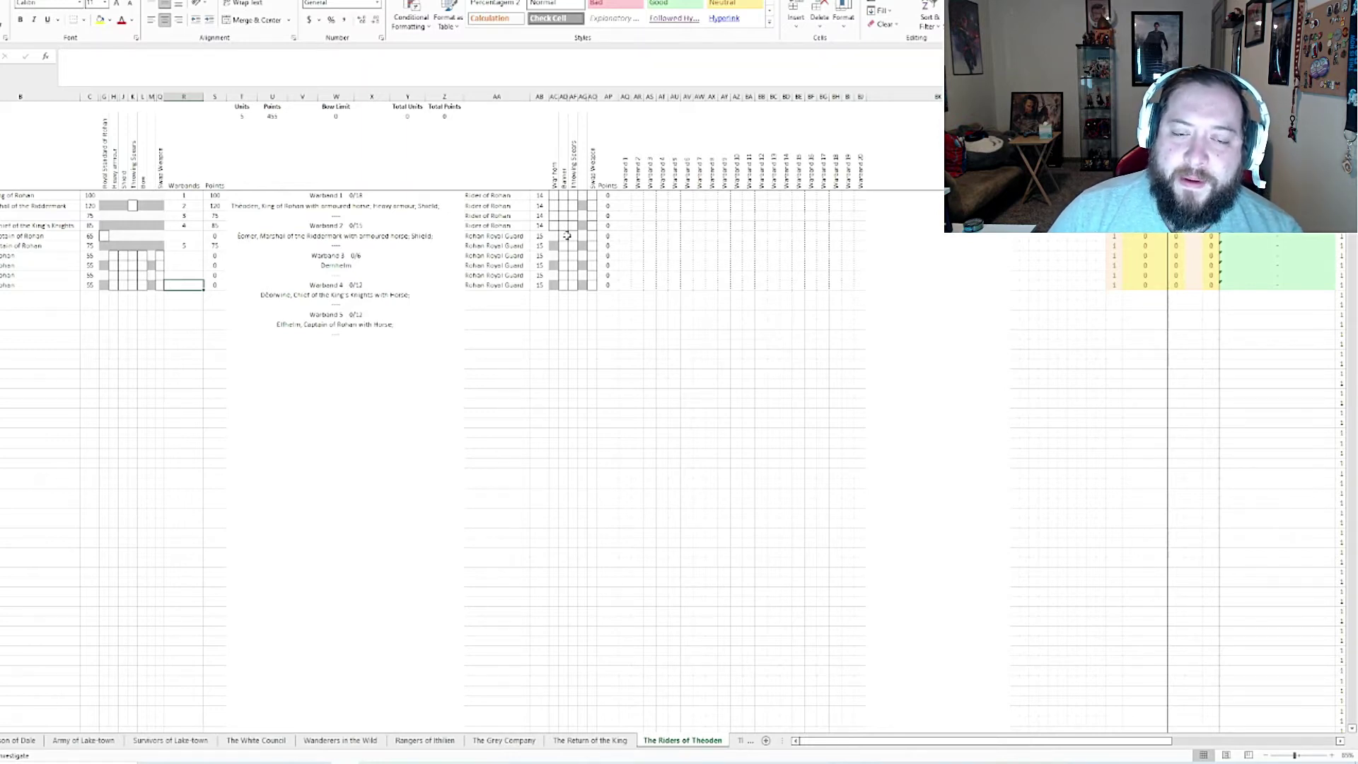
Step: Enter 3 Riders of Rohan each for Warband 1 and Warband 2 in the first Rider of Rohan row
{"action": "left_click", "coordinate": [625, 237]}
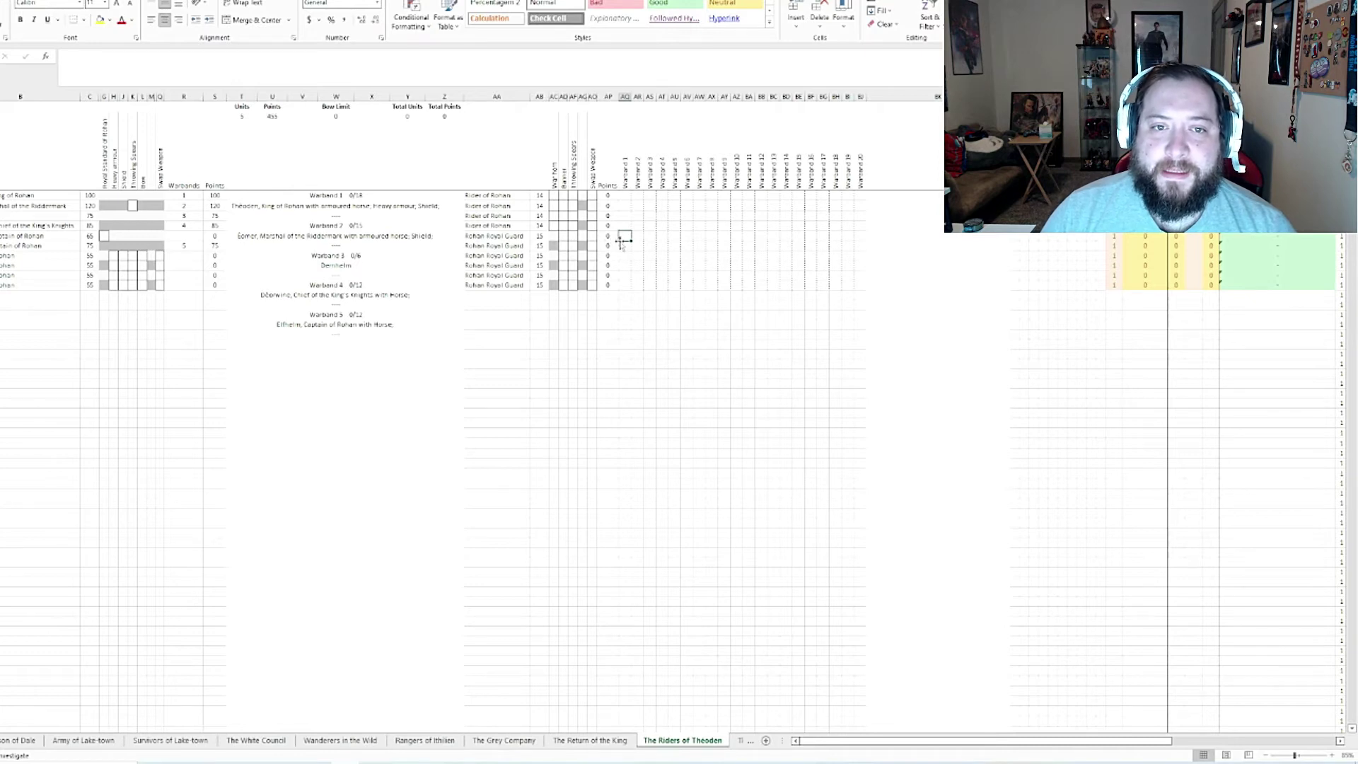
{"action": "left_click", "coordinate": [624, 196]}
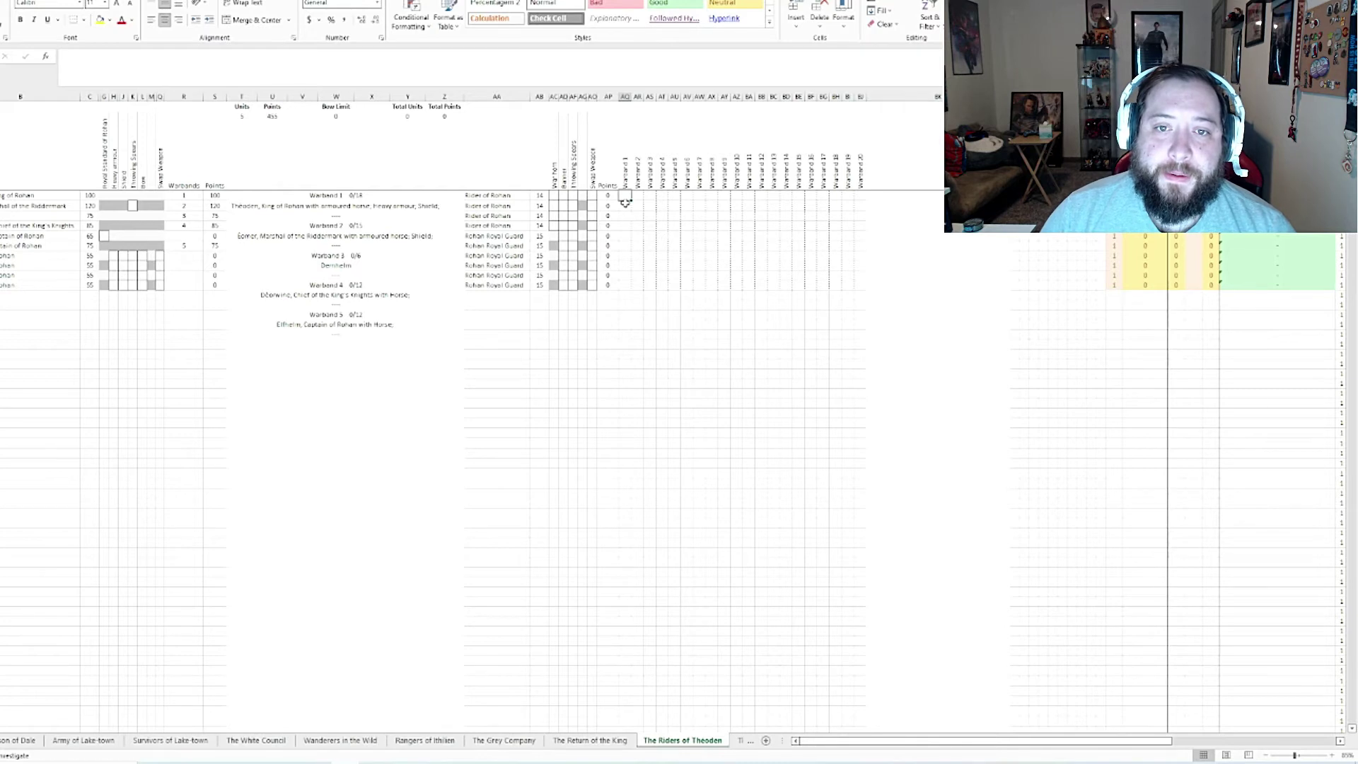
{"action": "type", "text": "5"}
{"action": "left_click", "coordinate": [637, 197]}
{"action": "type", "text": "3"}
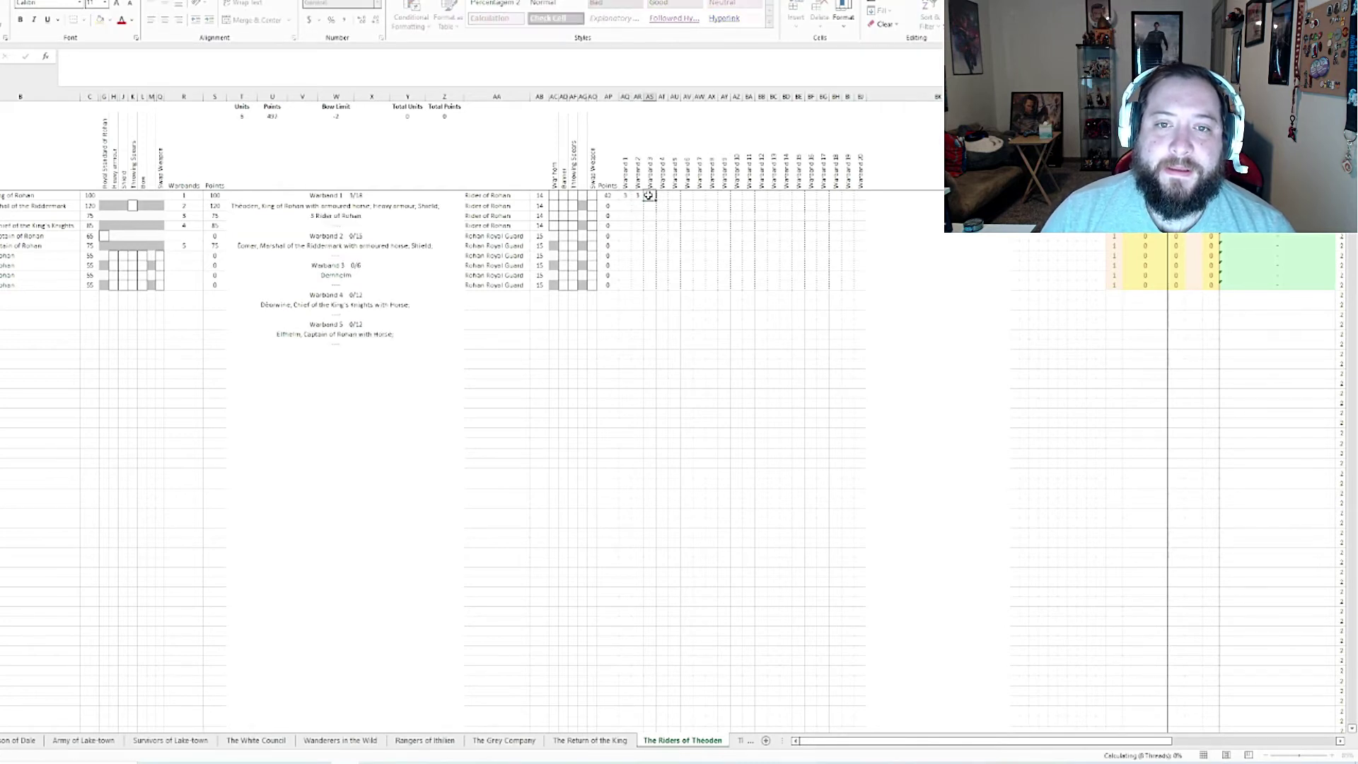
{"action": "left_click", "coordinate": [648, 196]}
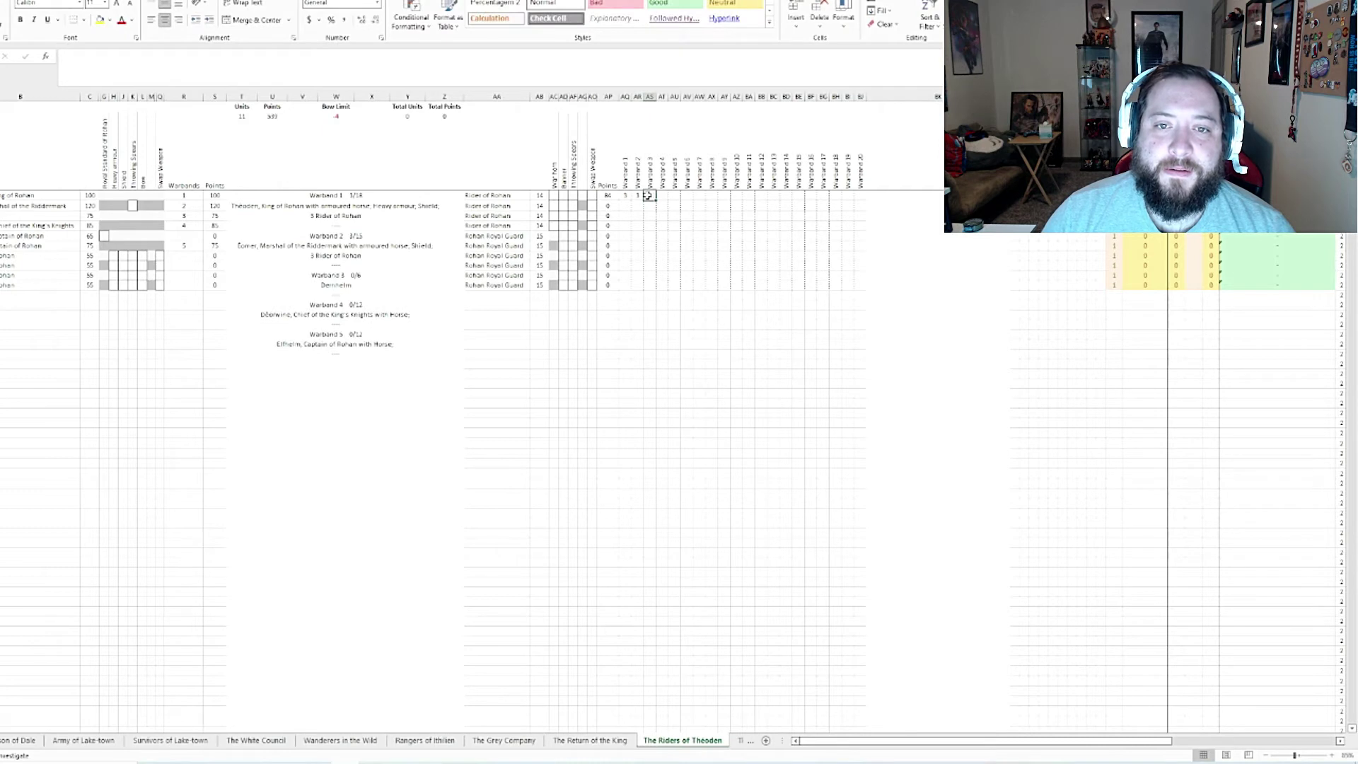
Step: Change the number of Riders of Rohan in Warband 1 to 6
{"action": "left_click", "coordinate": [626, 197]}
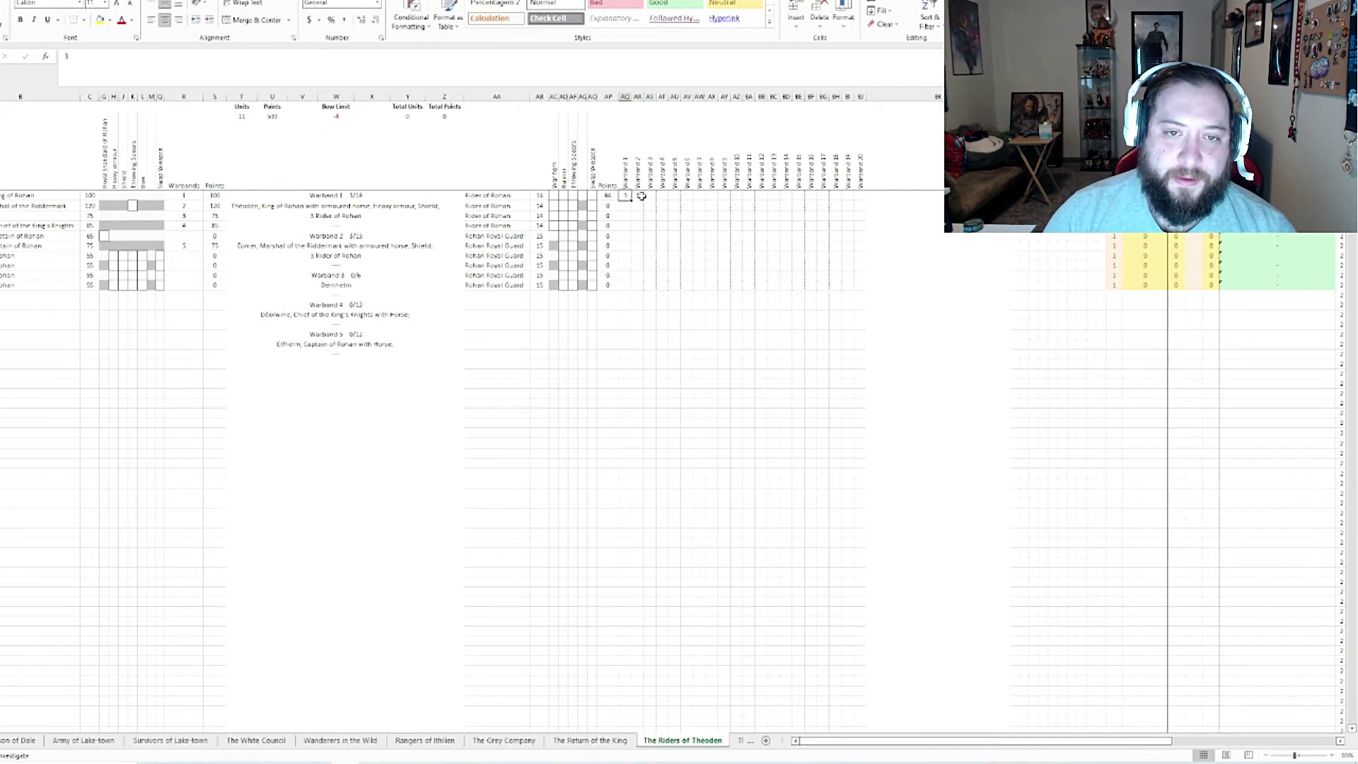
{"action": "key", "text": "BackSpace"}
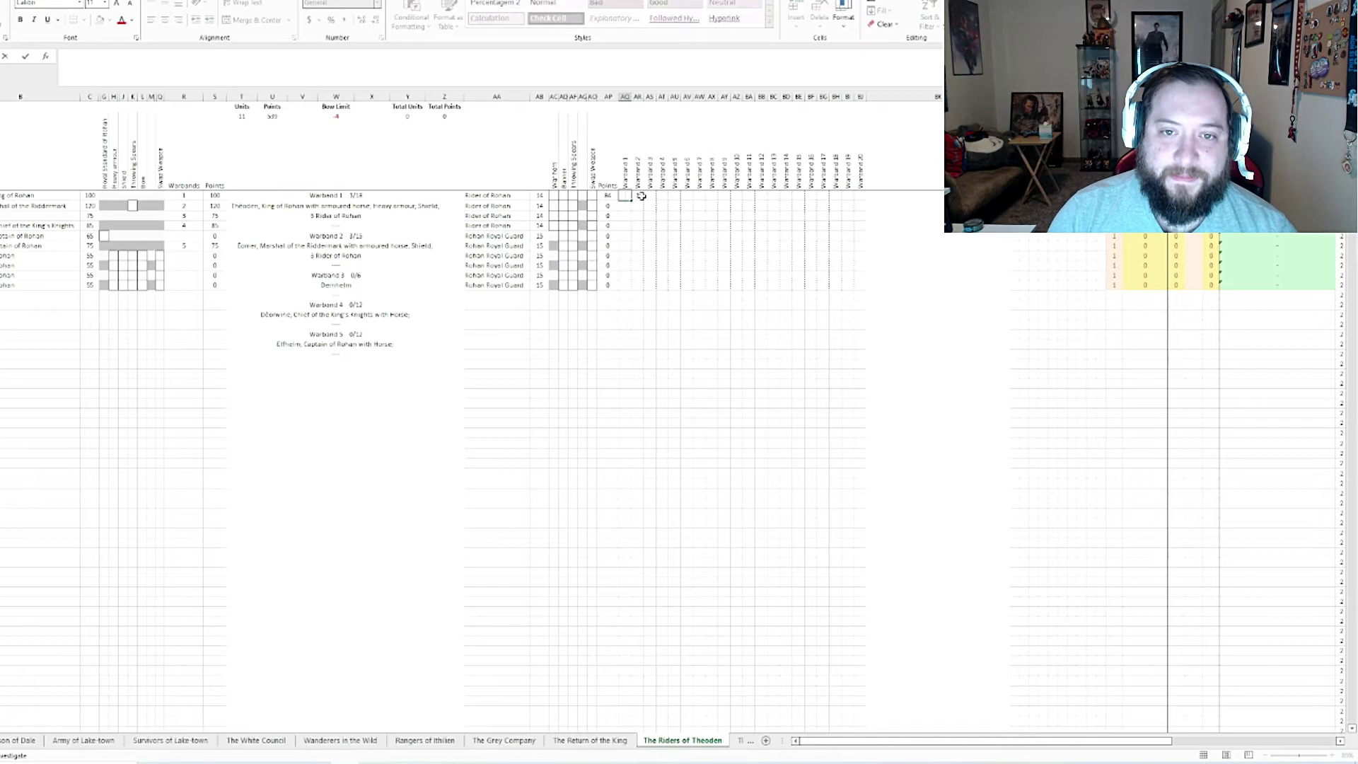
{"action": "type", "text": "6"}
{"action": "key", "text": "Return"}
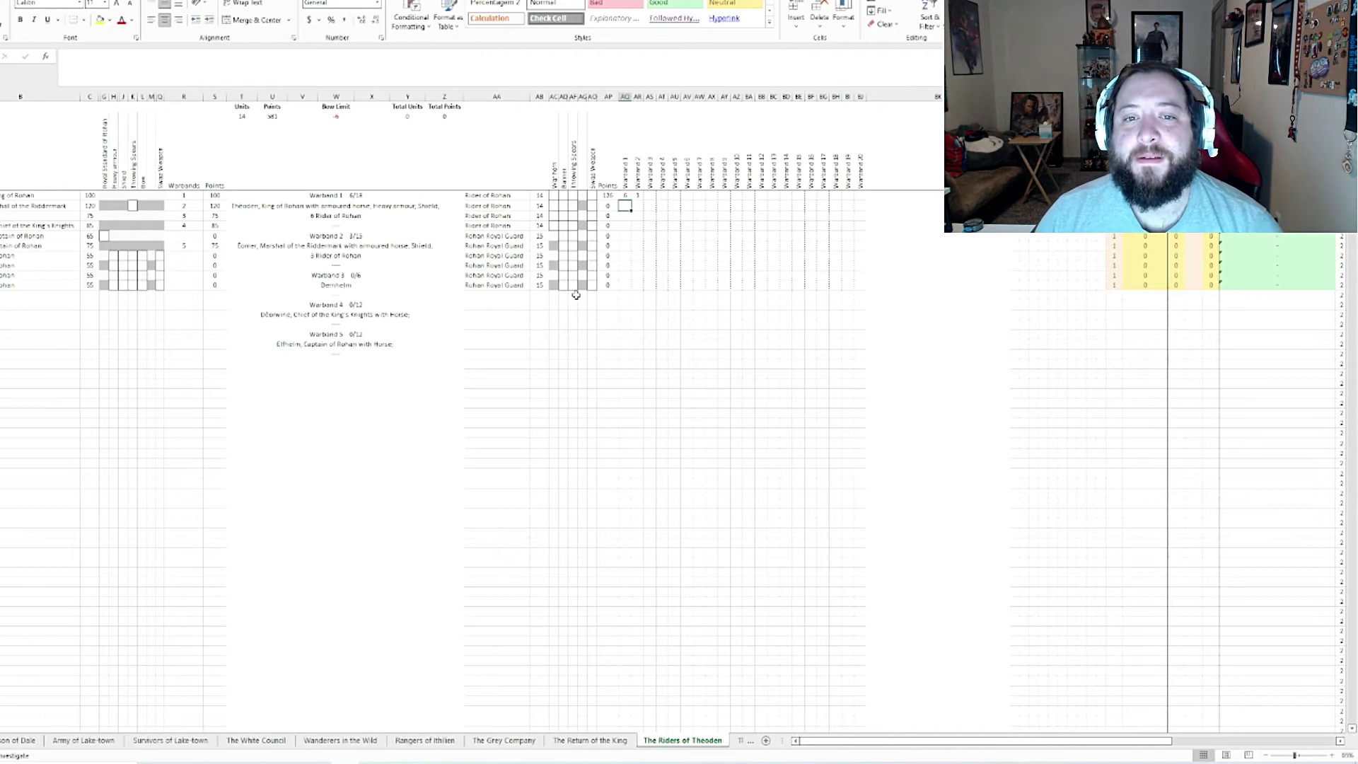
Step: Add 6 mounted Rohan Royal Guard each to Warband 1 and Warband 2 in the first Royal Guard row
{"action": "left_click", "coordinate": [627, 235]}
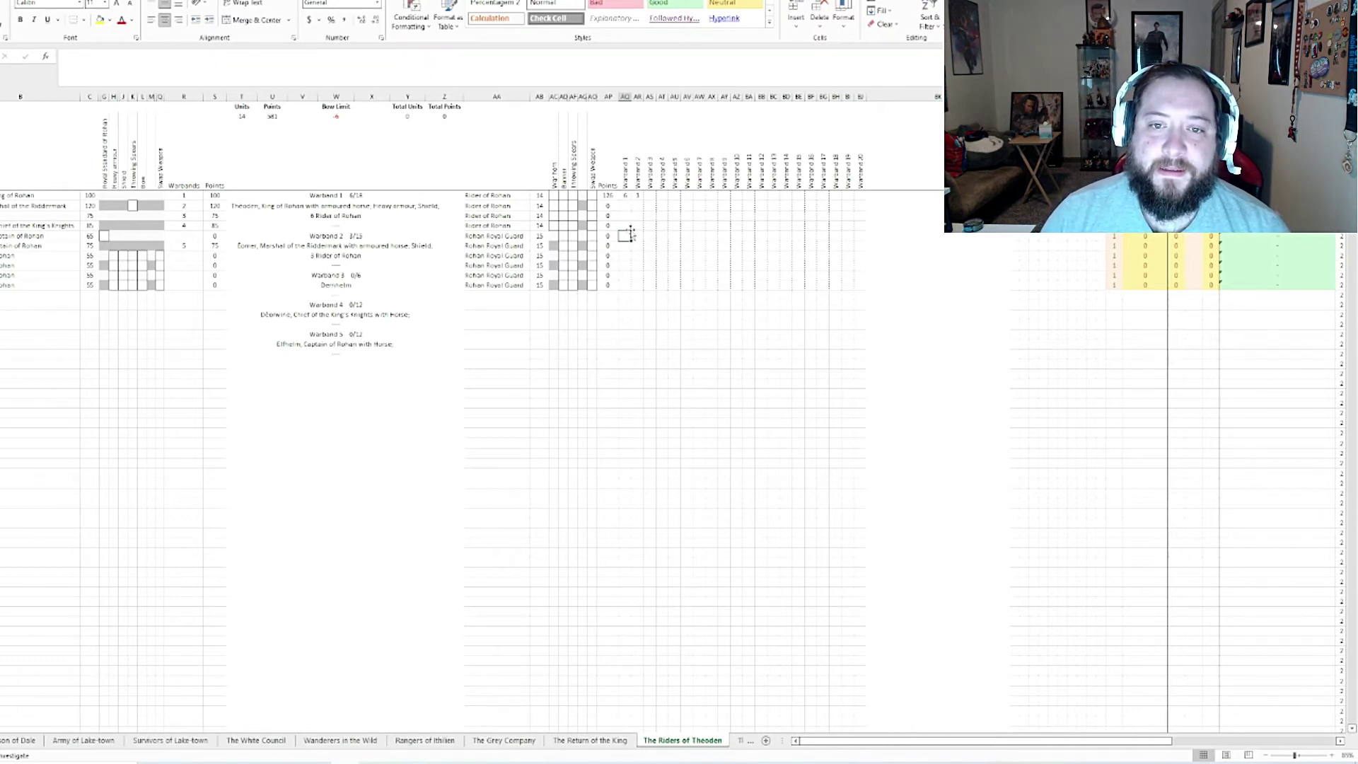
{"action": "type", "text": "6"}
{"action": "left_click", "coordinate": [641, 236]}
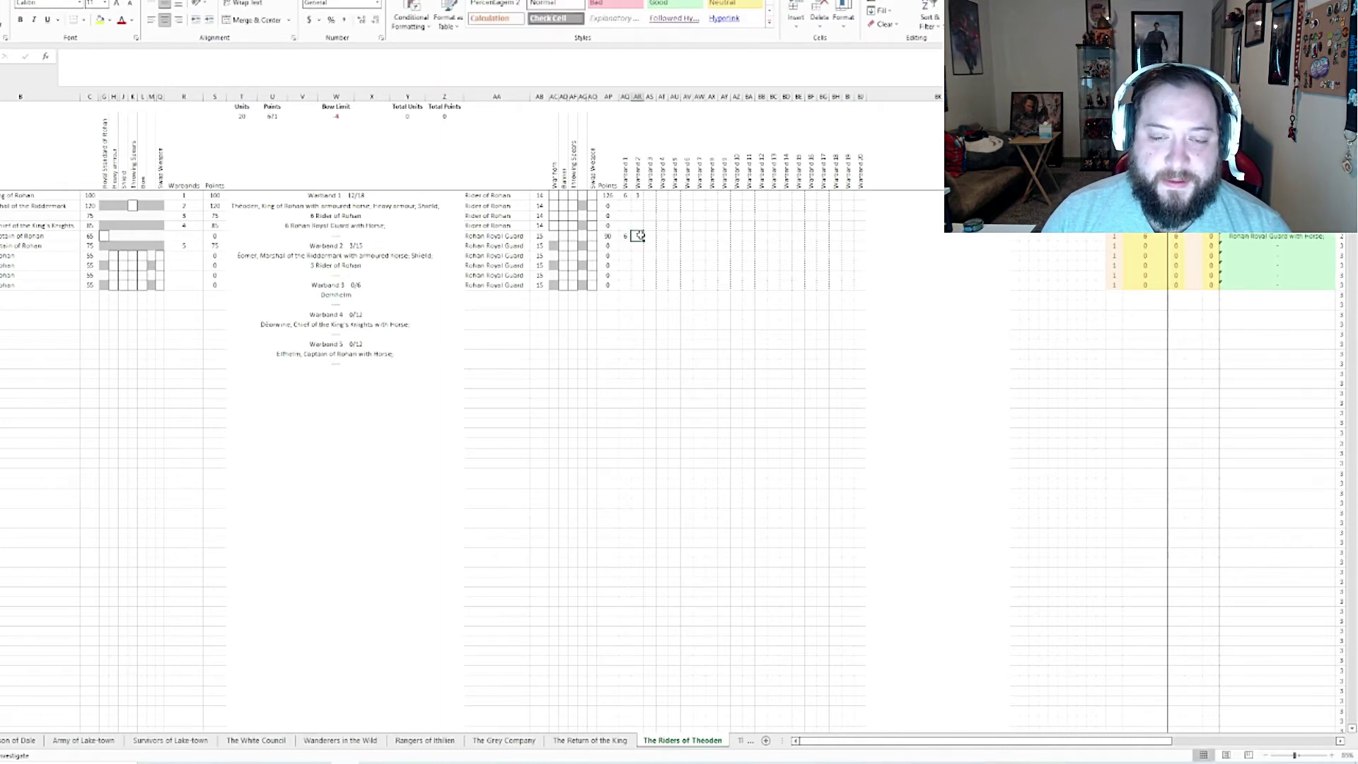
{"action": "type", "text": "6"}
{"action": "left_click", "coordinate": [650, 246]}
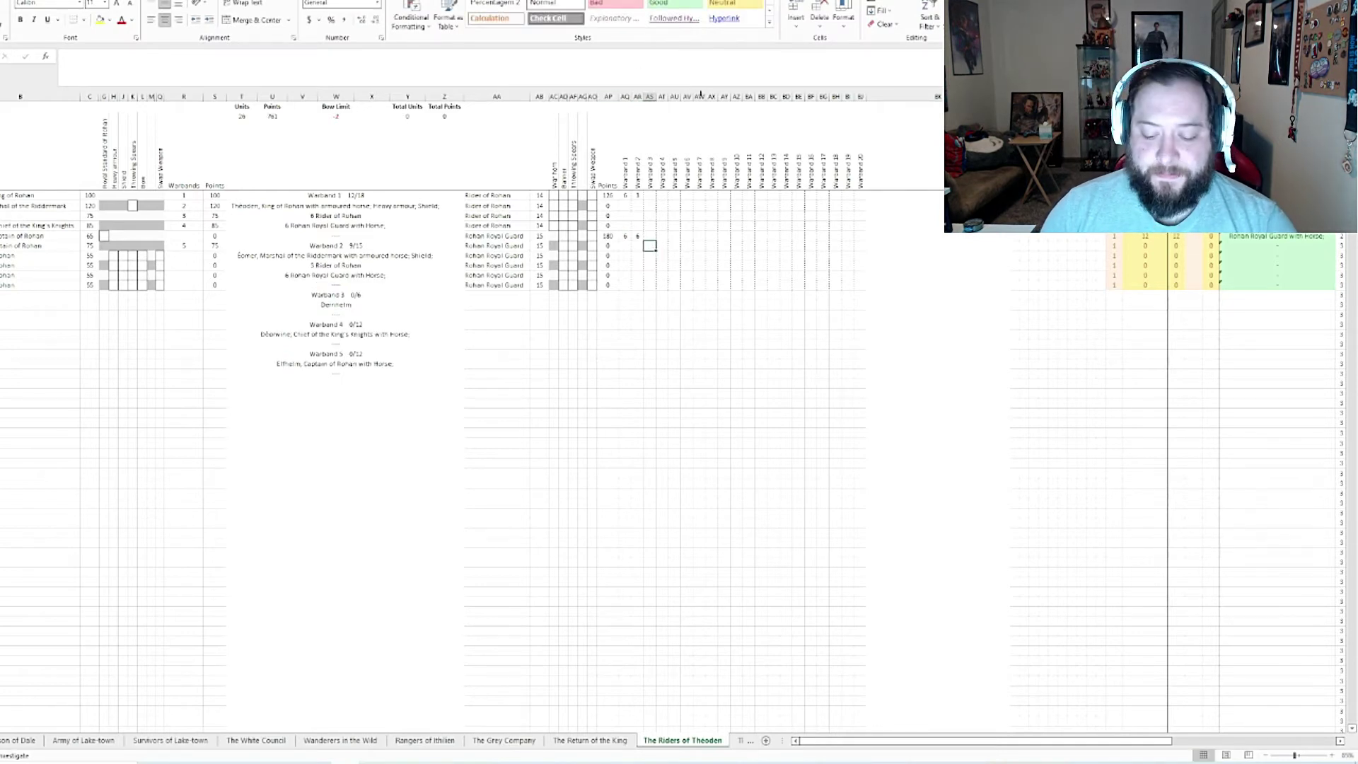
Step: Clear the Rider of Rohan counts for Warbands 1 and 2 and set both to 4
{"action": "left_click", "coordinate": [635, 196]}
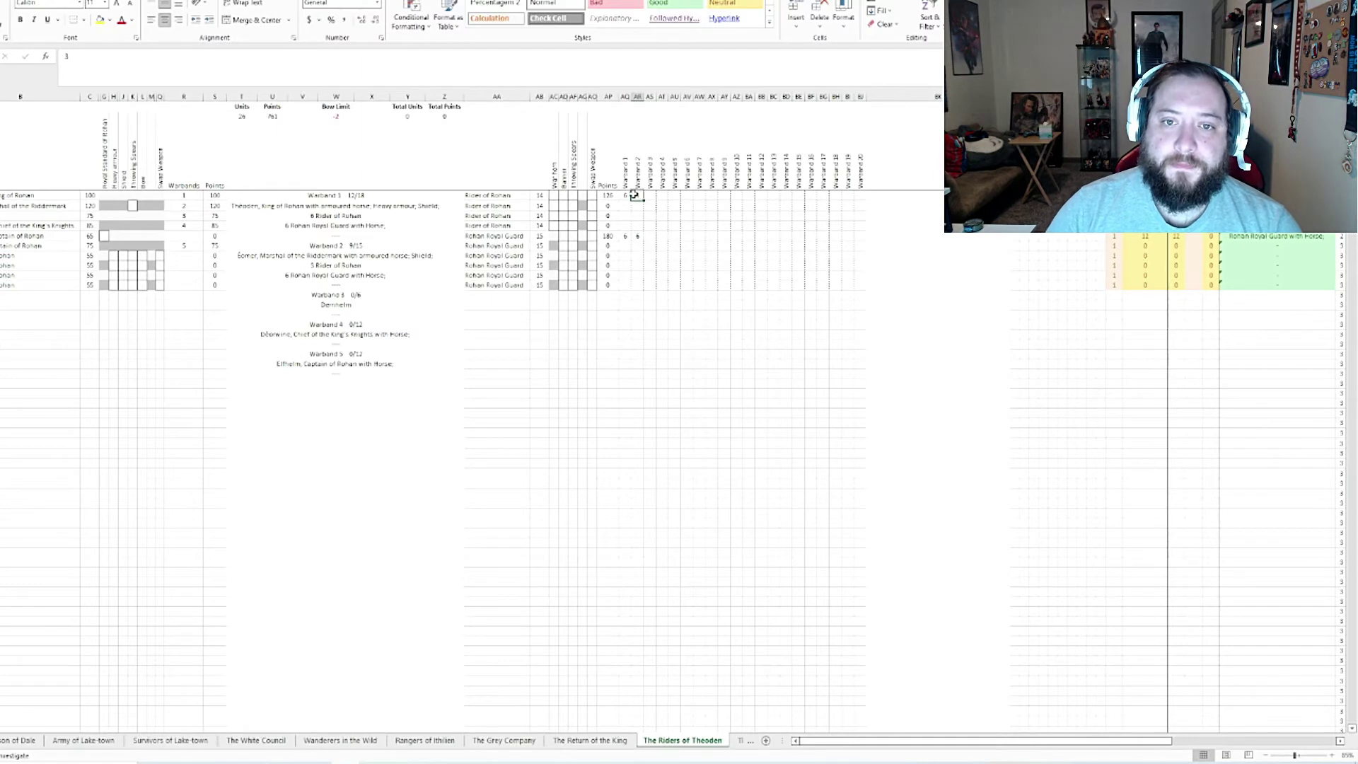
{"action": "key", "text": "BackSpace"}
{"action": "left_click", "coordinate": [628, 196]}
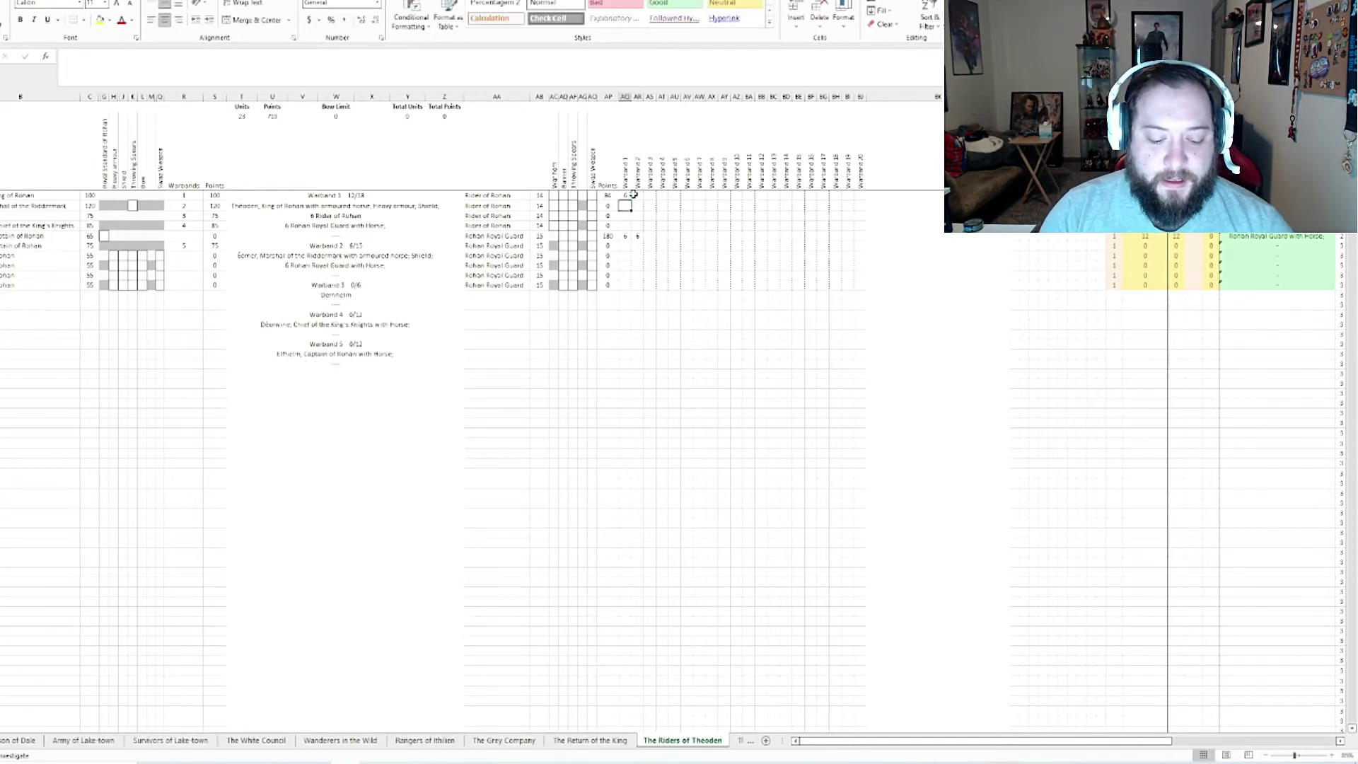
{"action": "left_click", "coordinate": [633, 194]}
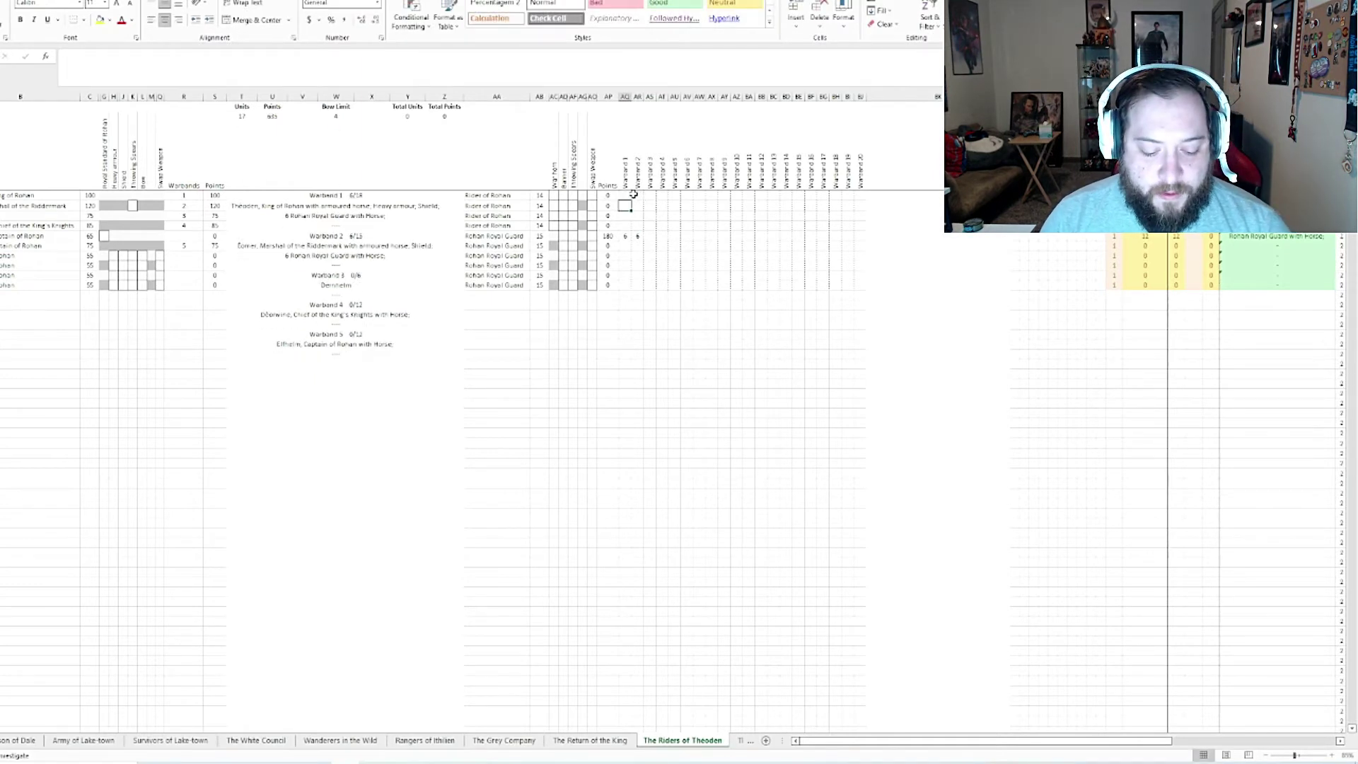
{"action": "type", "text": "4"}
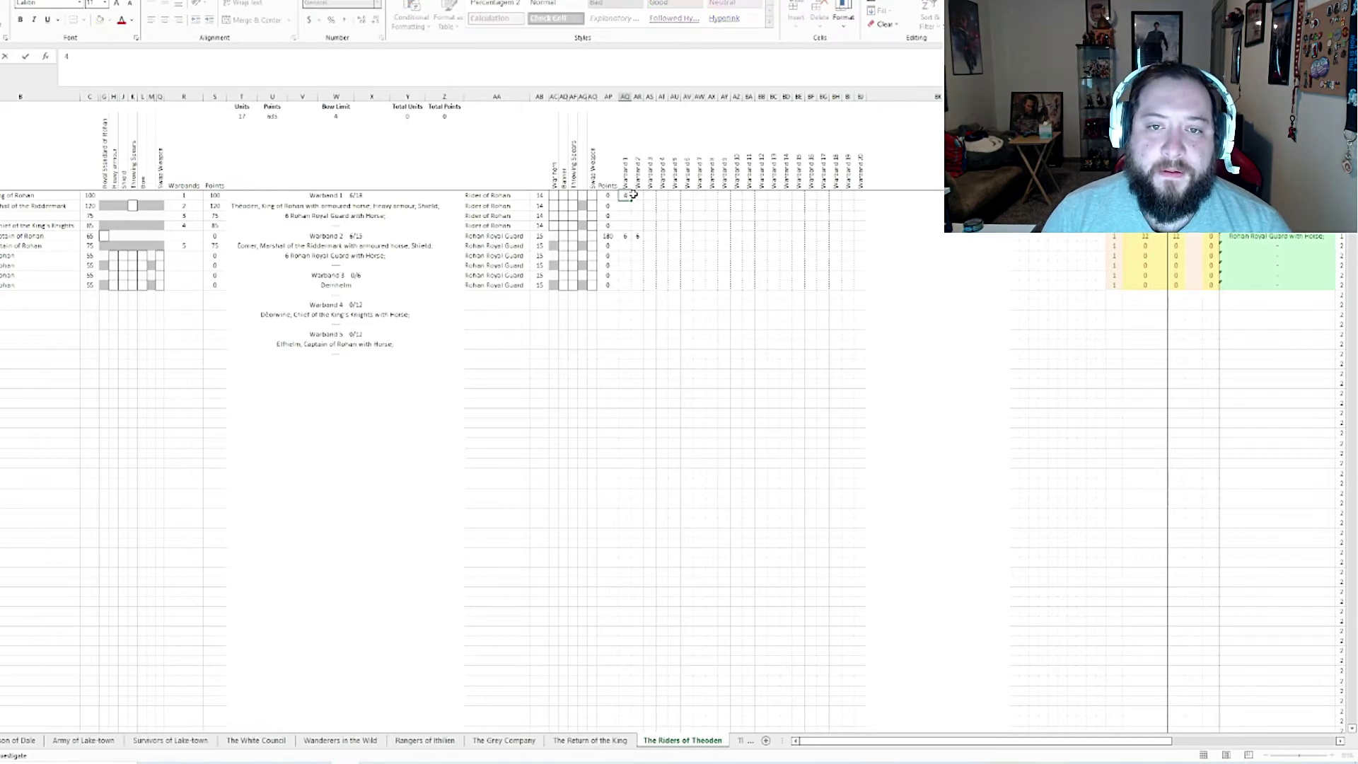
{"action": "left_click", "coordinate": [634, 195]}
{"action": "type", "text": "4"}
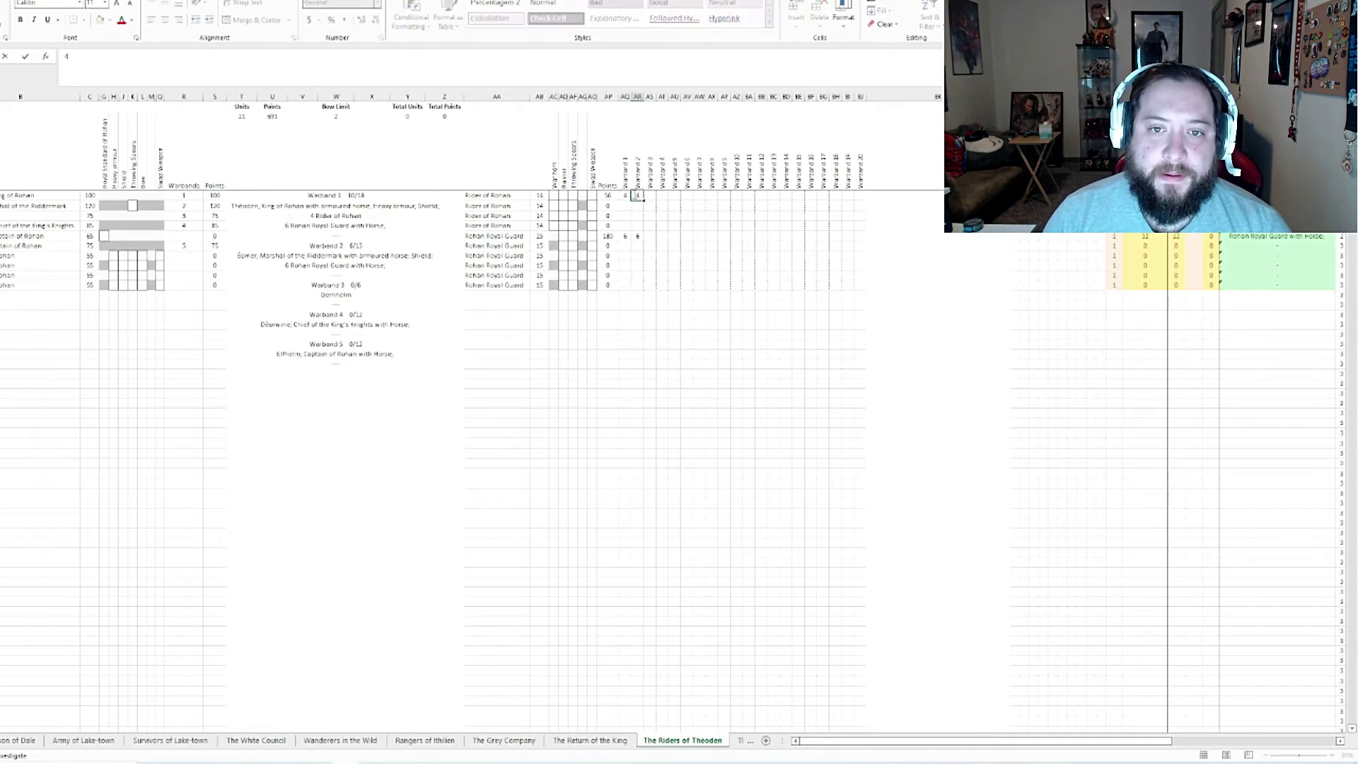
{"action": "key", "text": "Tab"}
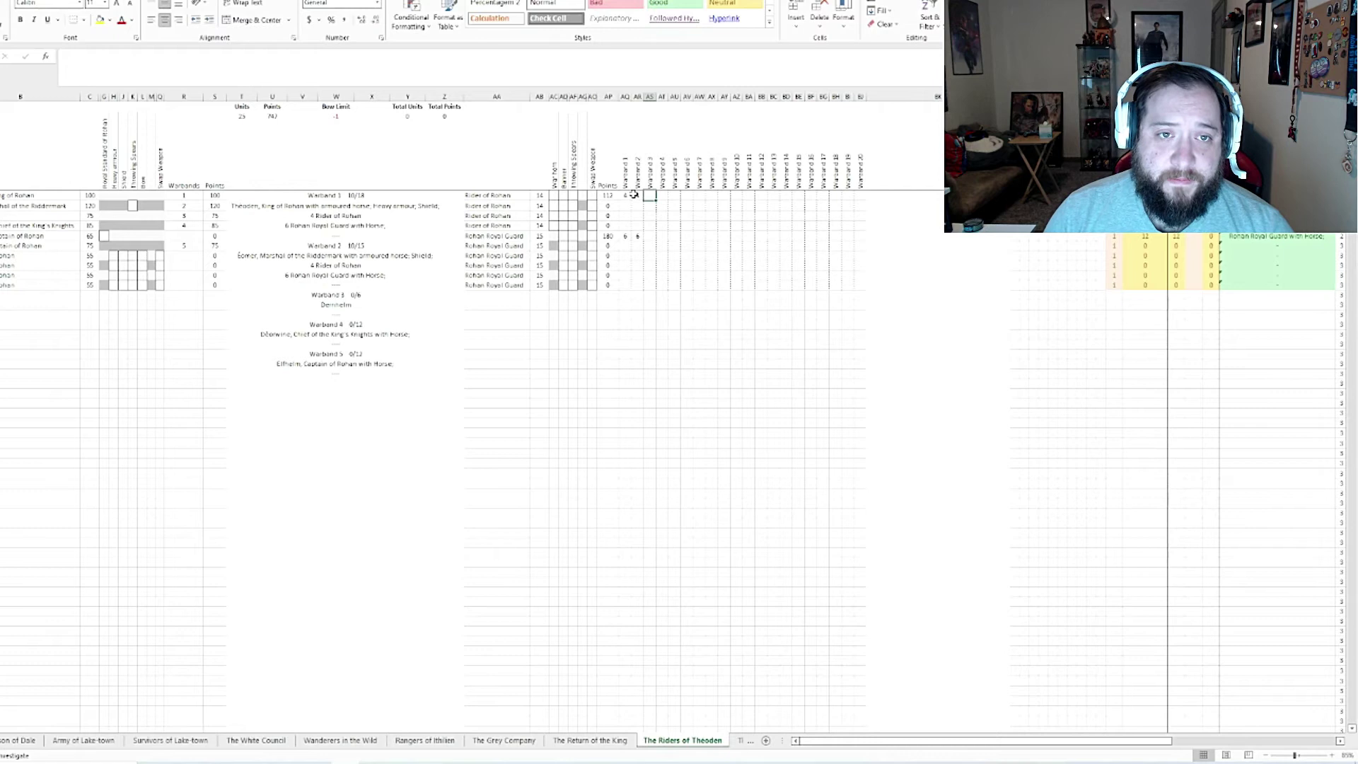
Step: Add 5 Riders of Rohan each to Warband 3 and Warband 4
{"action": "type", "text": "5"}
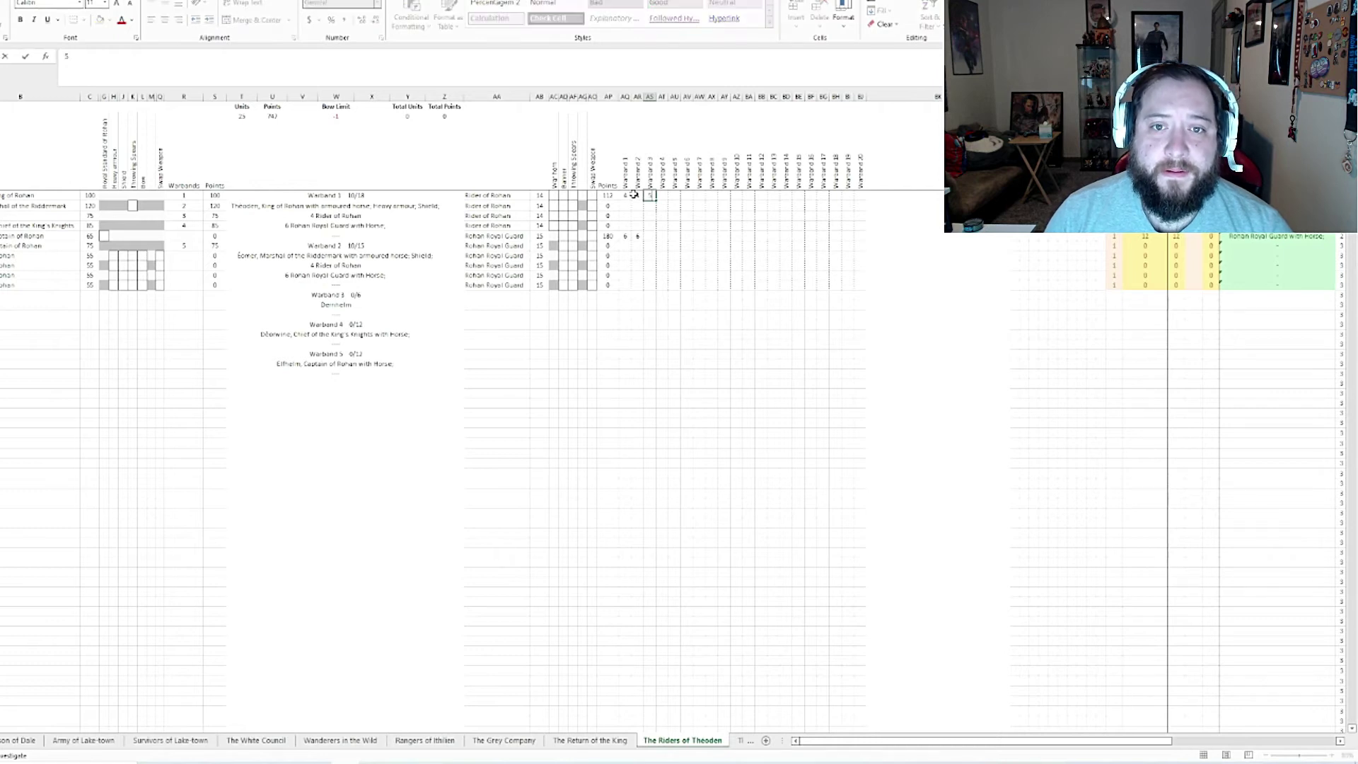
{"action": "key", "text": "Tab"}
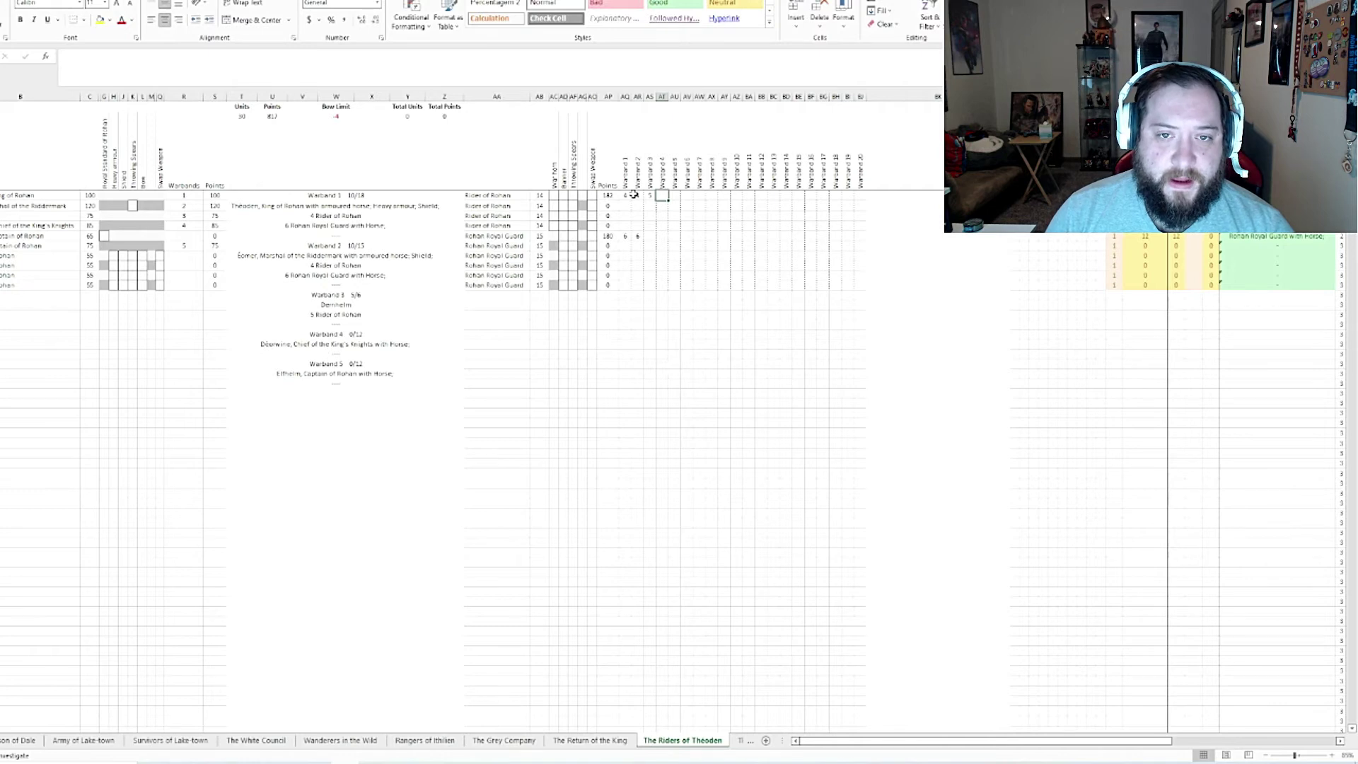
{"action": "type", "text": "5"}
{"action": "key", "text": "Tab"}
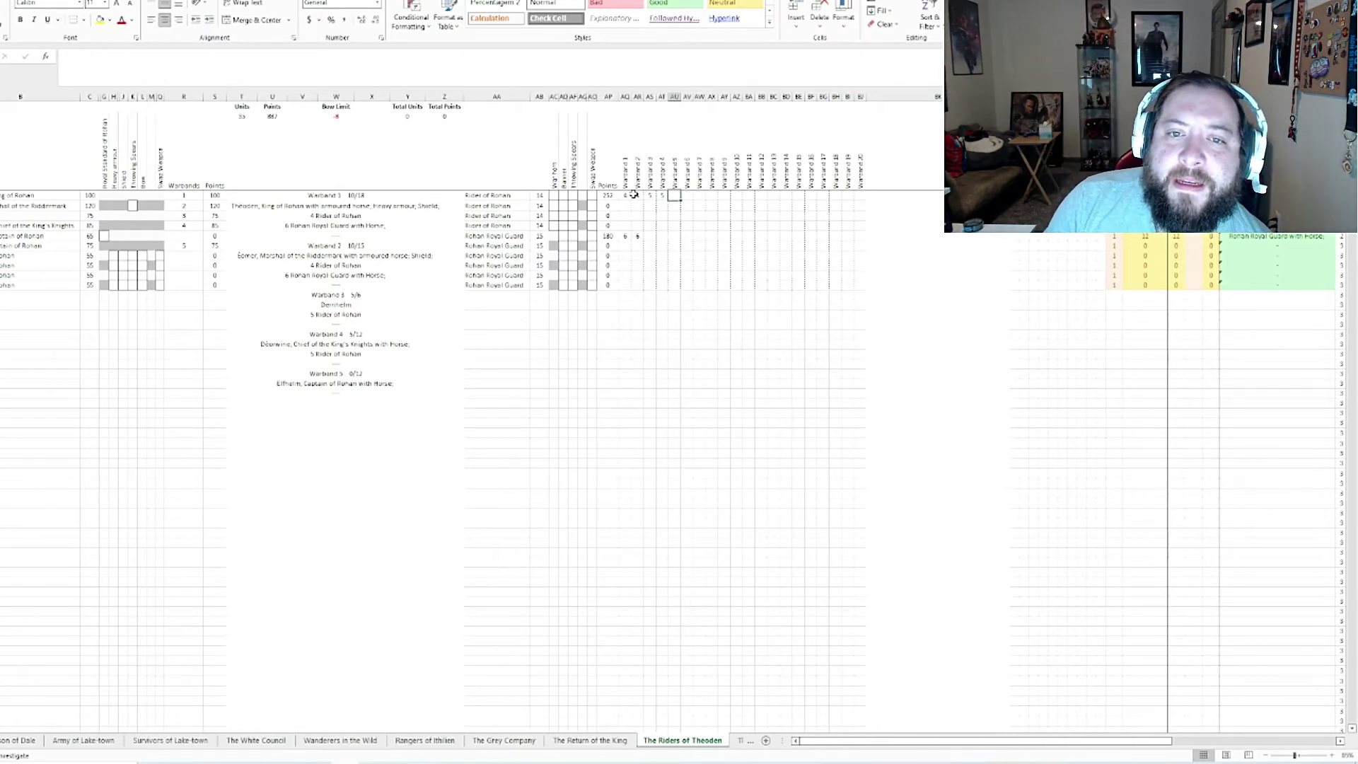
Step: Set the first Rohan Royal Guard row's counts for Warbands 1 and 2 to 5 each
{"action": "key", "text": "Left"}
{"action": "key", "text": "Left"}
{"action": "key", "text": "Left"}
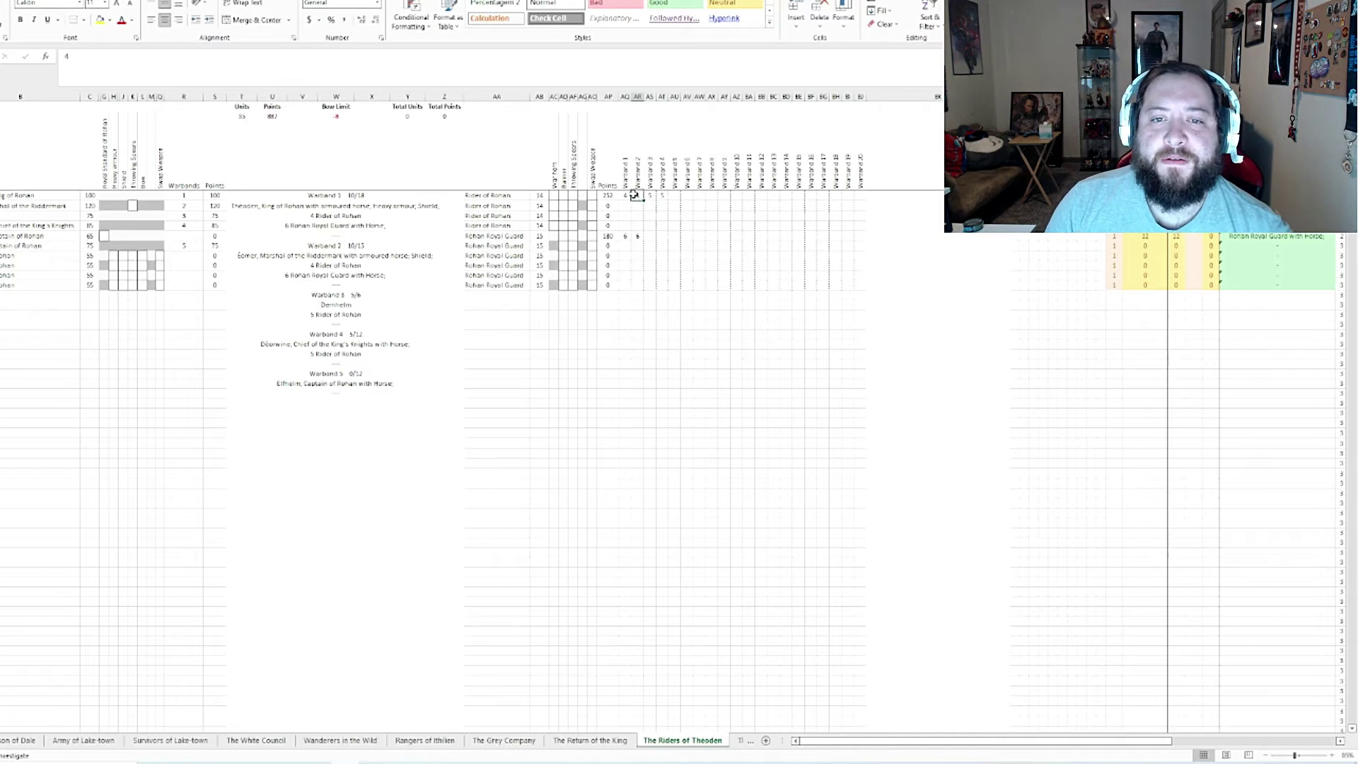
{"action": "key", "text": "Down"}
{"action": "key", "text": "Down"}
{"action": "key", "text": "Down"}
{"action": "key", "text": "Down"}
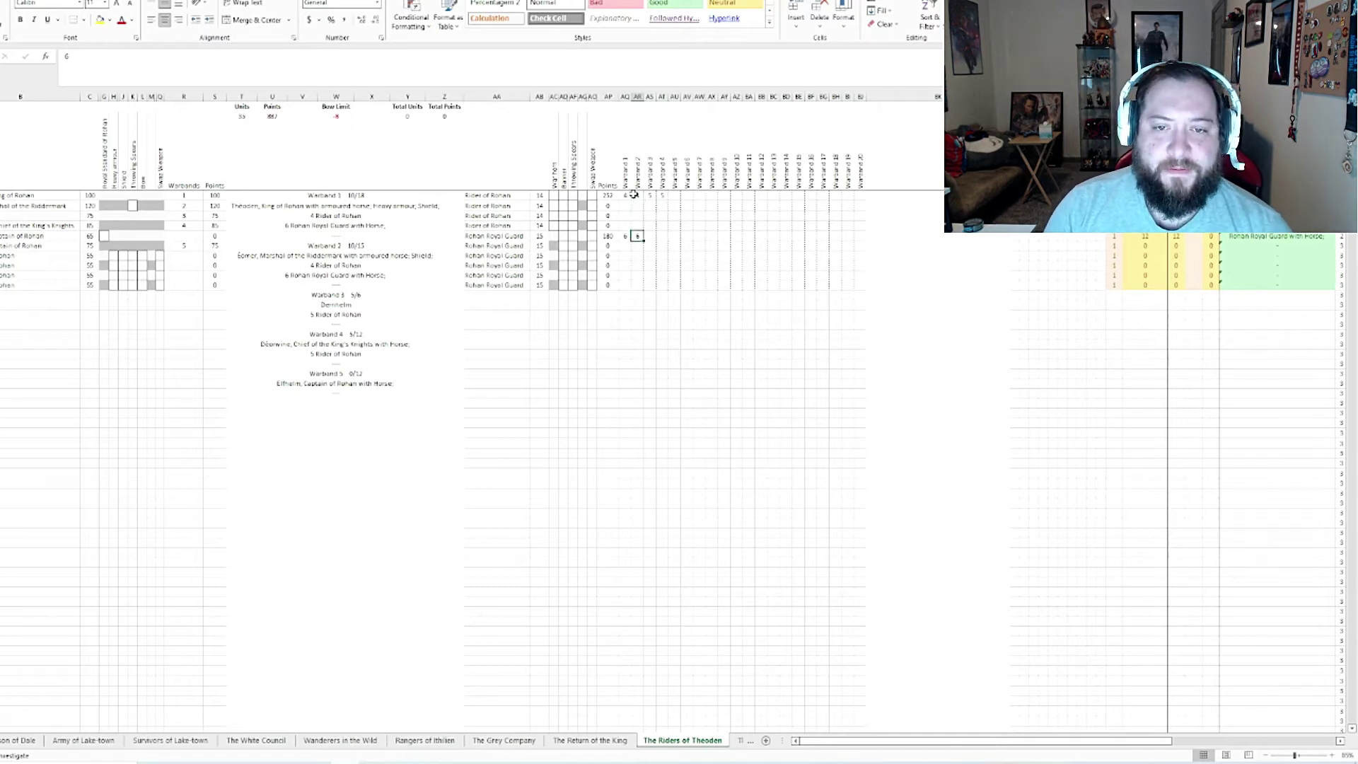
{"action": "key", "text": "BackSpace"}
{"action": "key", "text": "Left"}
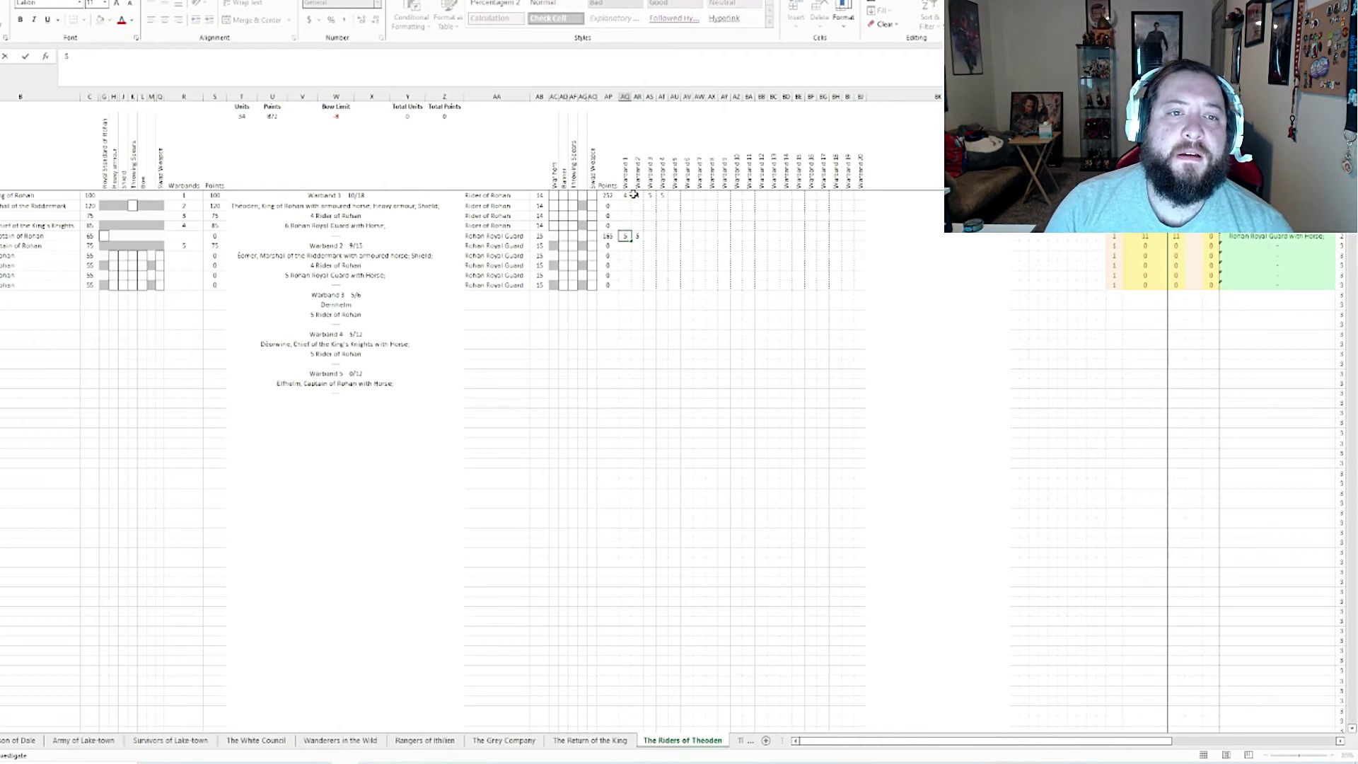
{"action": "key", "text": "Return"}
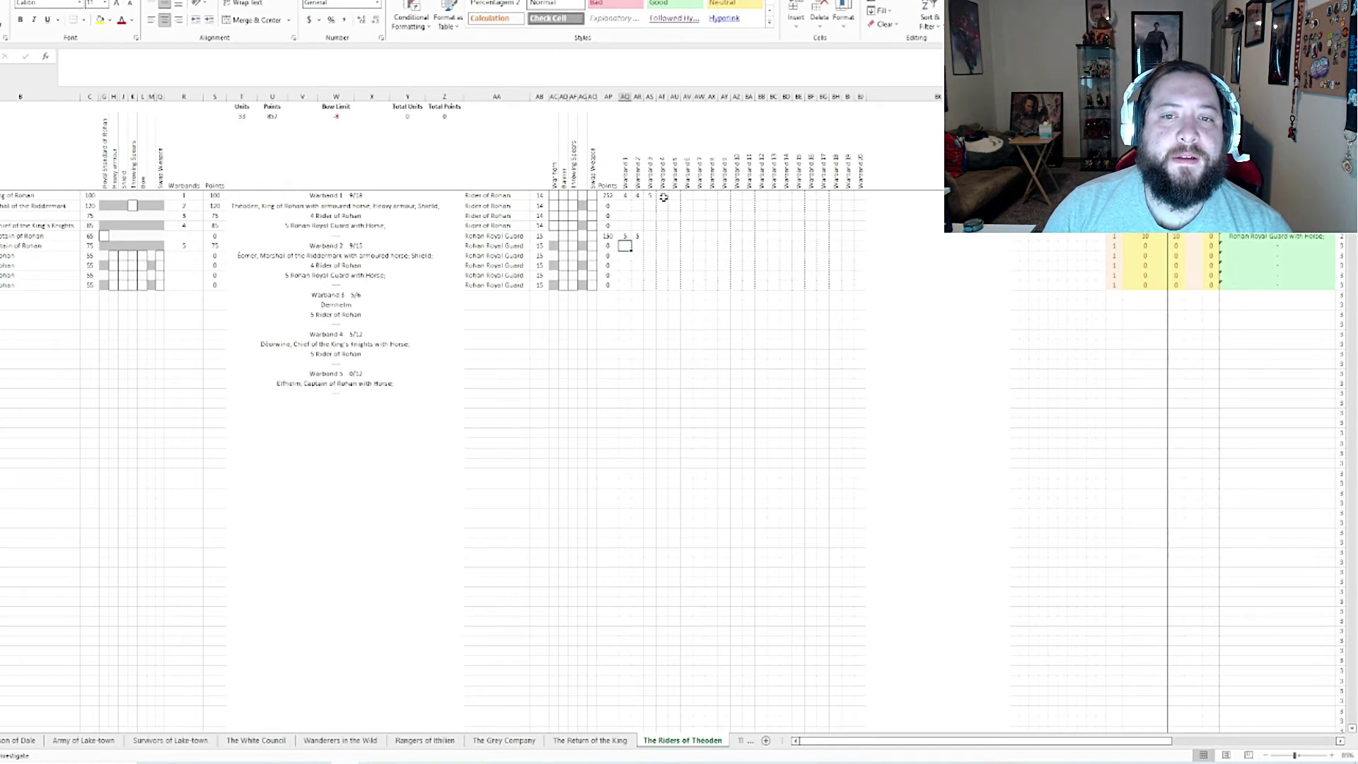
Step: Change the number of Riders of Rohan in Warbands 3 and 4 to 4 each
{"action": "left_click", "coordinate": [663, 197]}
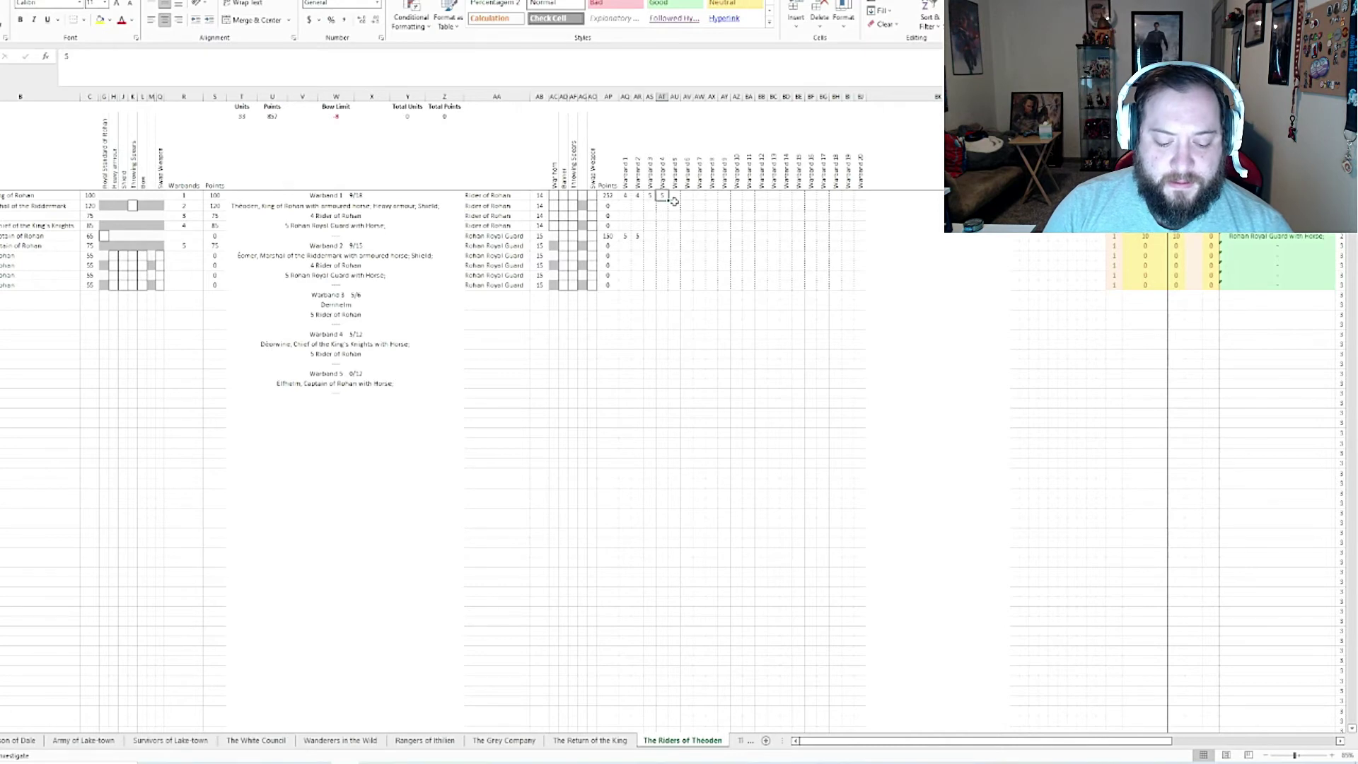
{"action": "key", "text": "BackSpace"}
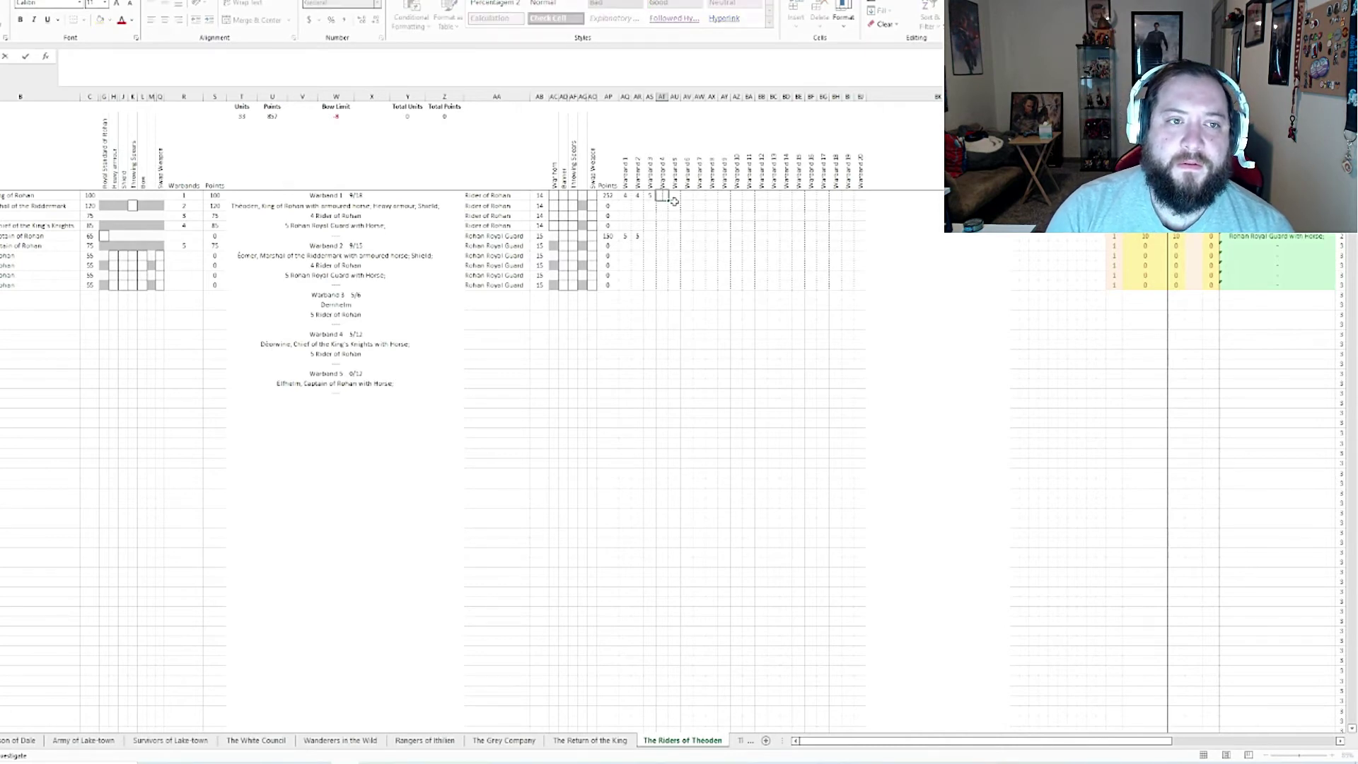
{"action": "type", "text": "4"}
{"action": "key", "text": "Left"}
{"action": "key", "text": "BackSpace"}
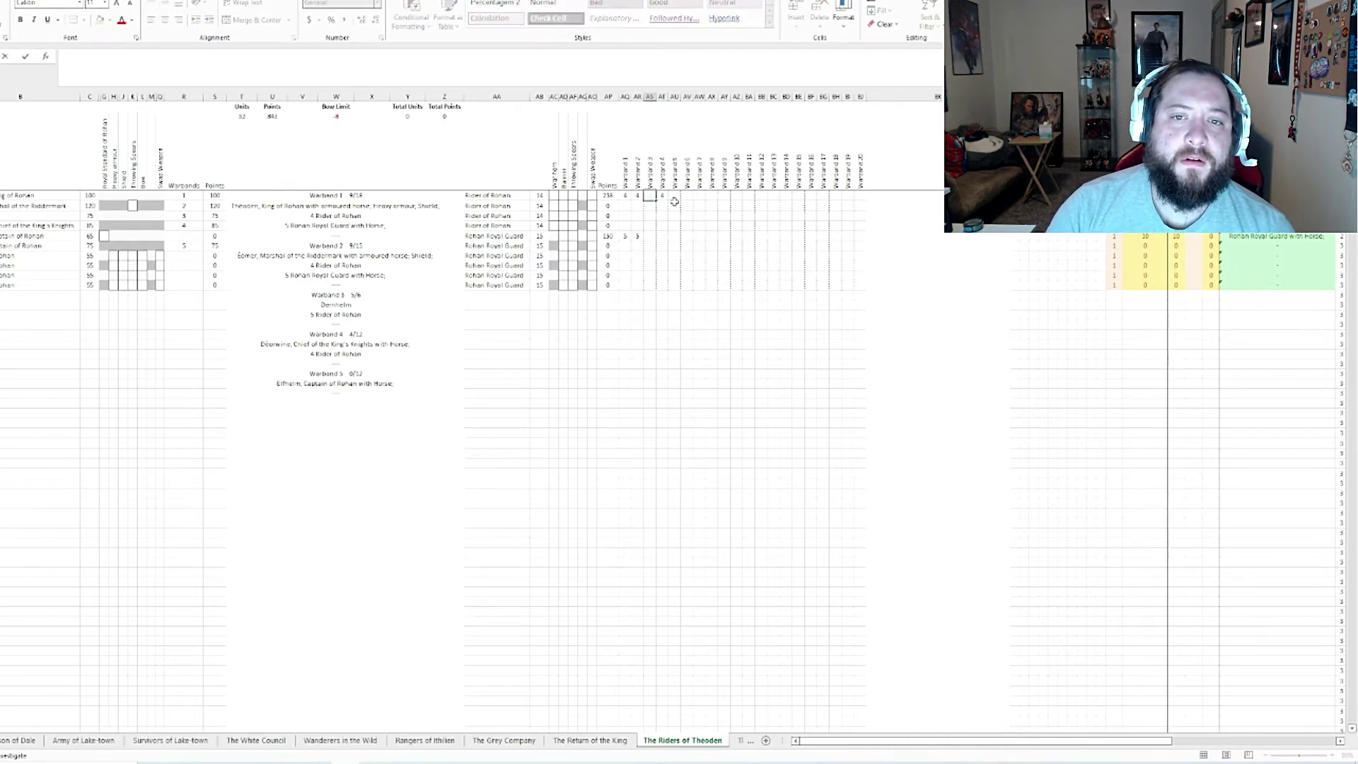
{"action": "type", "text": "4"}
{"action": "key", "text": "Return"}
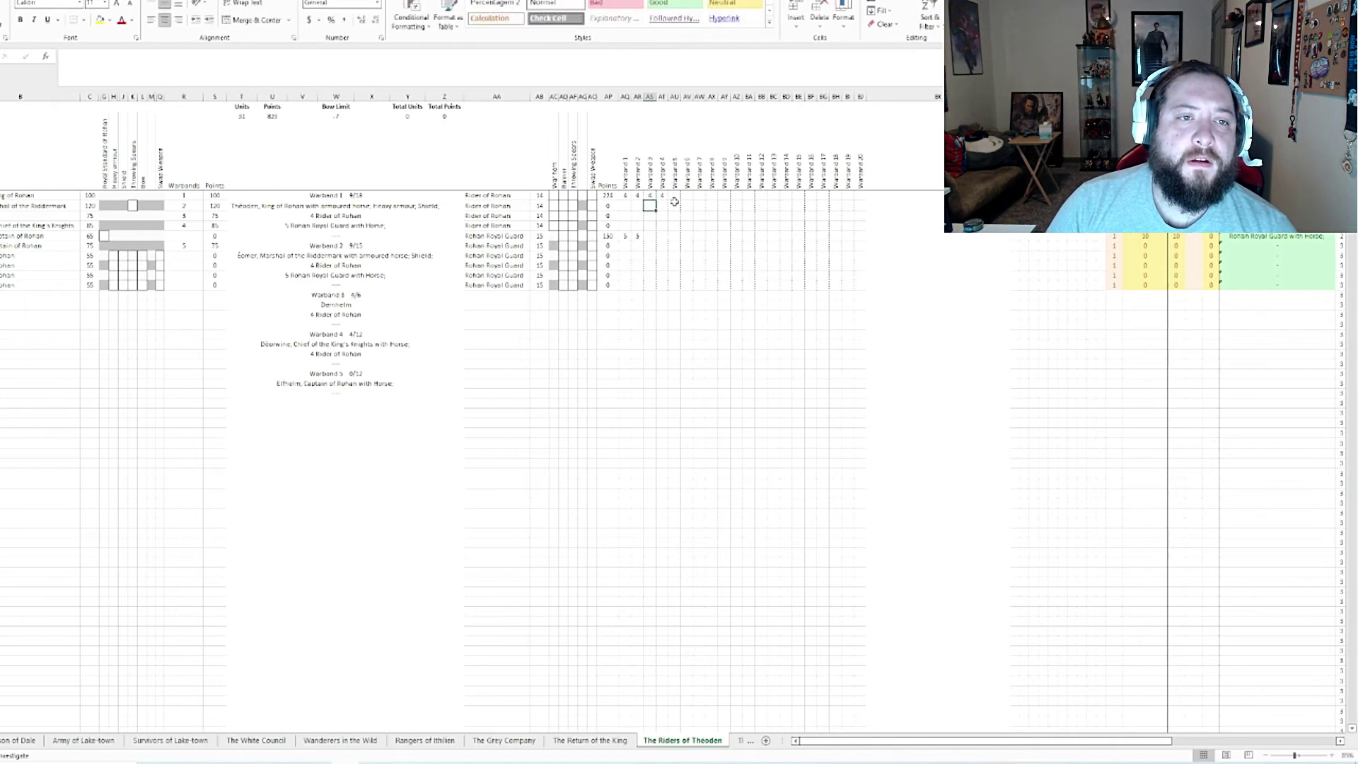
{"action": "key", "text": "Left"}
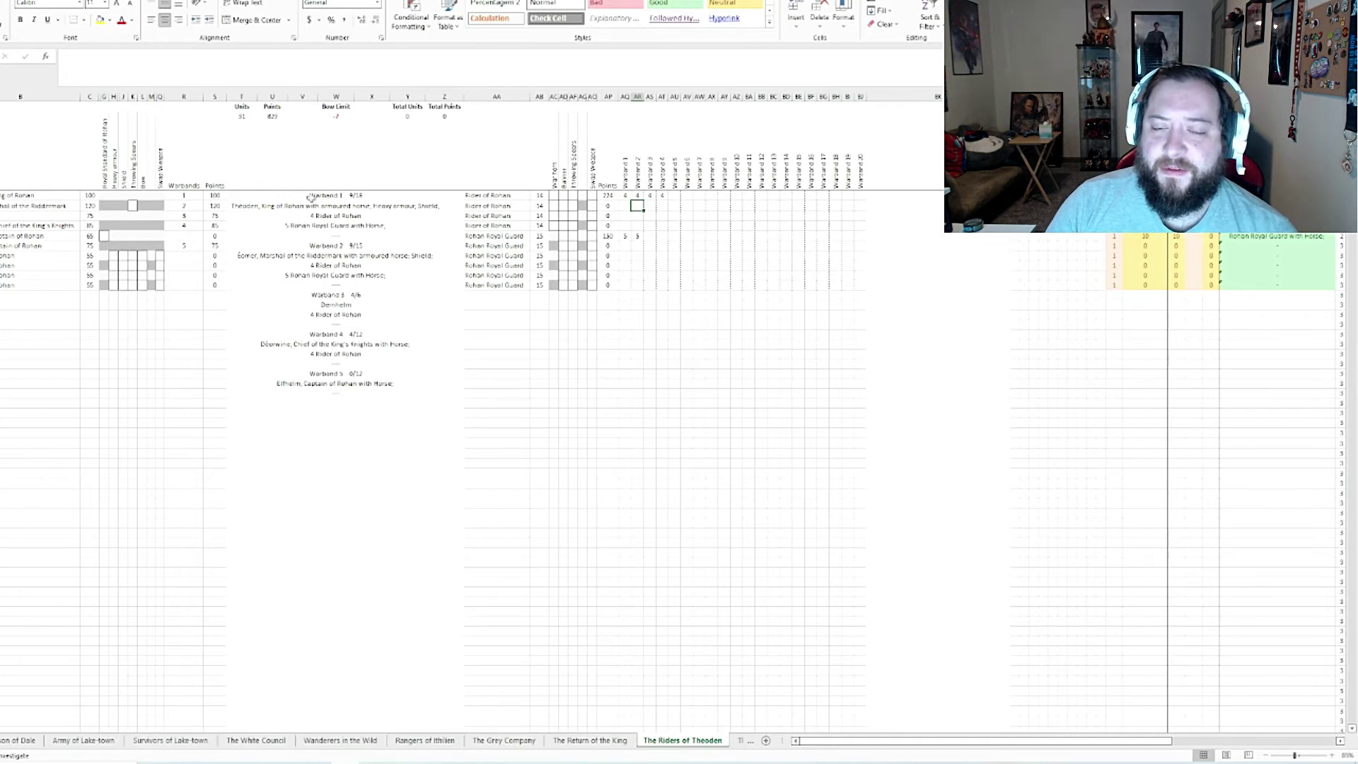
{"action": "right_click", "coordinate": [467, 239]}
{"action": "left_click", "coordinate": [644, 363]}
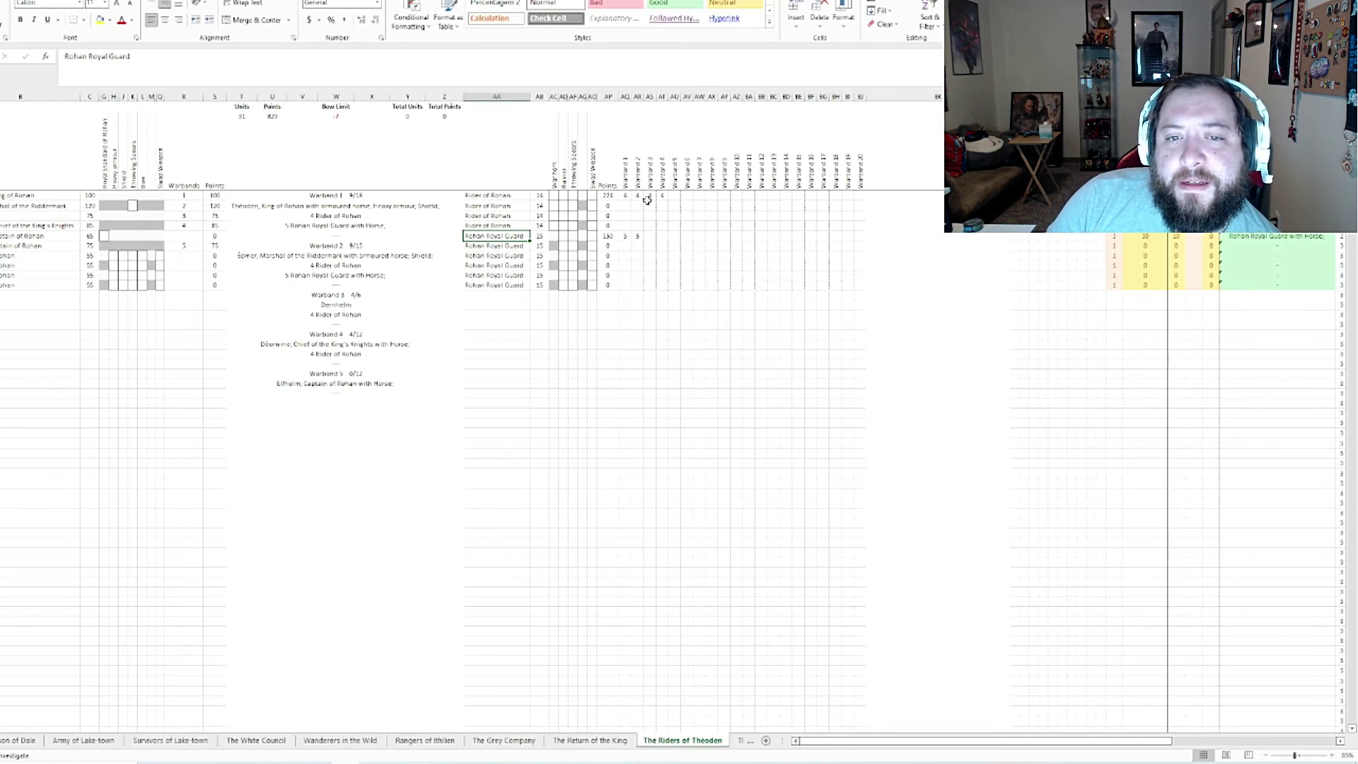
Step: Replace the Rohan Royal Guard counts for Warbands 1 and 2 with 2 each
{"action": "left_click", "coordinate": [625, 236]}
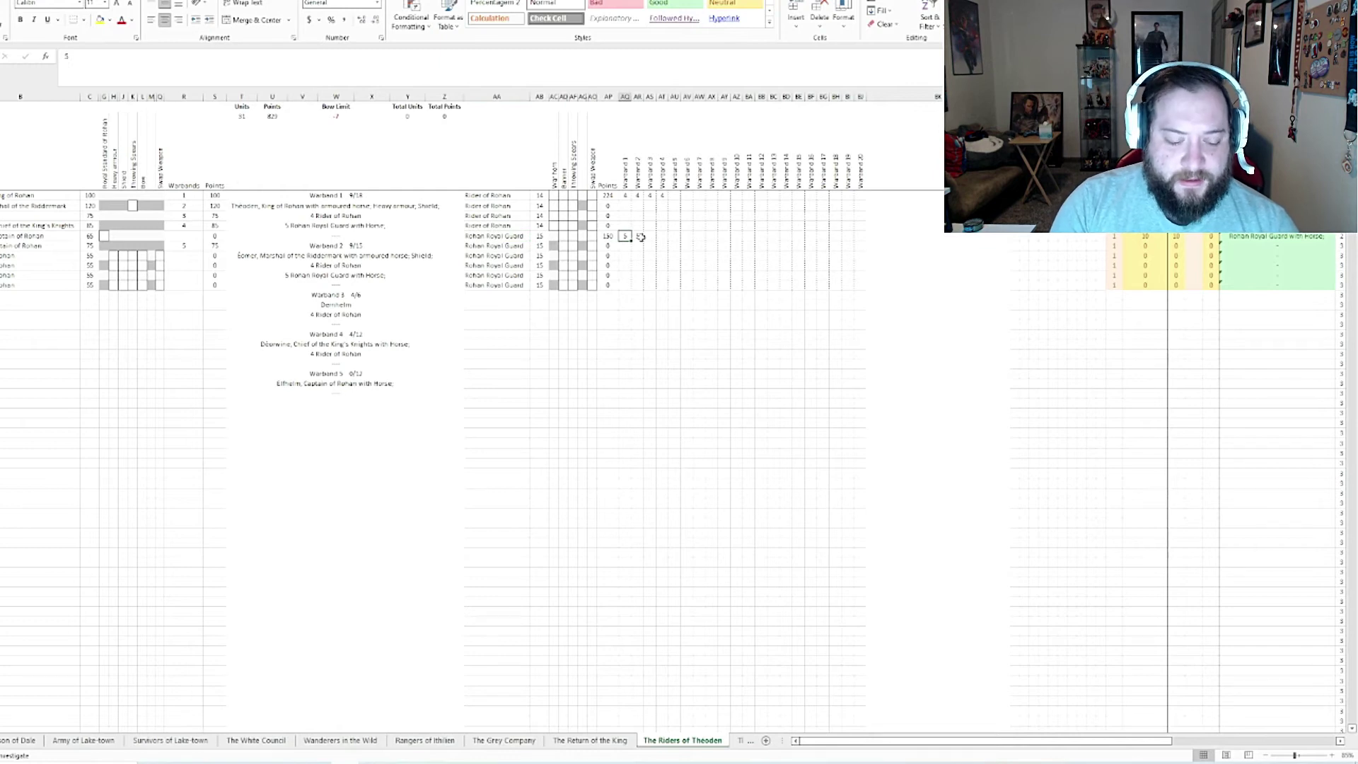
{"action": "key", "text": "BackSpace"}
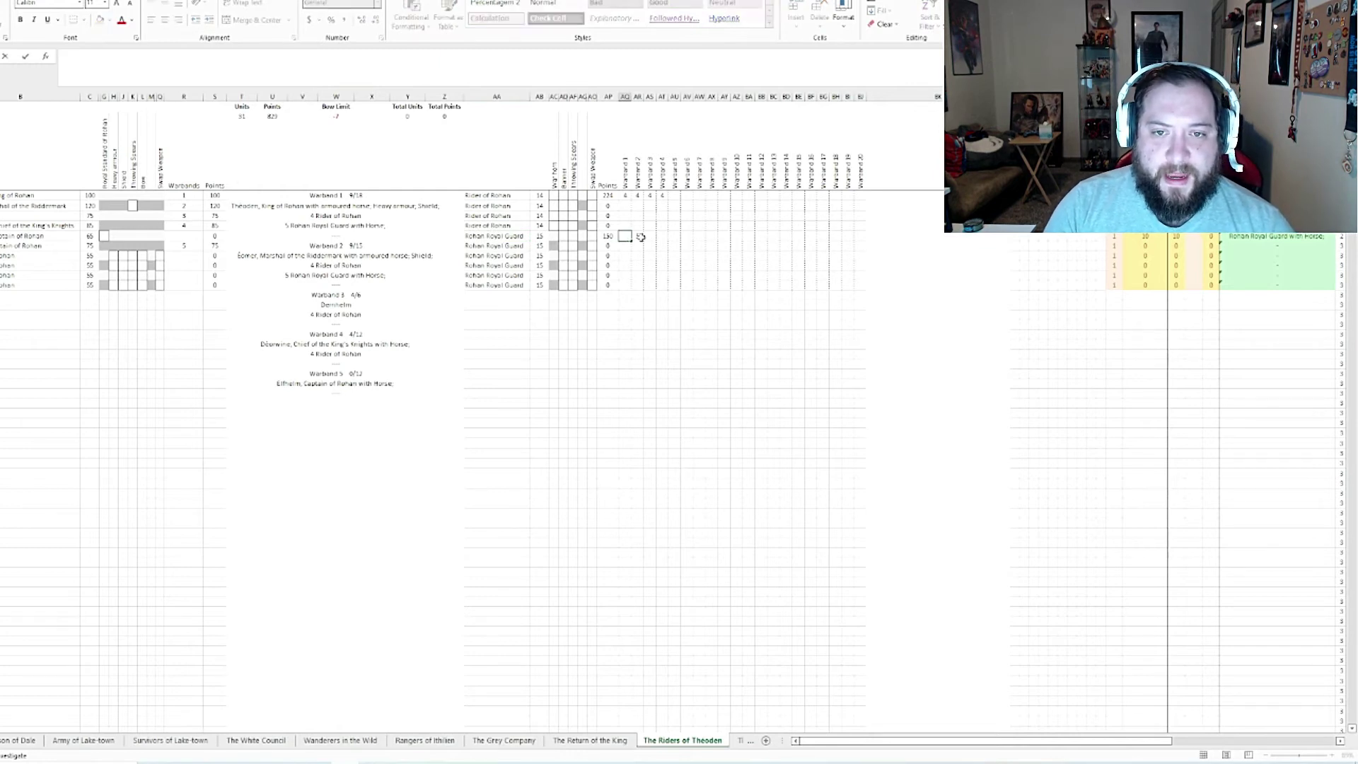
{"action": "left_click", "coordinate": [639, 237]}
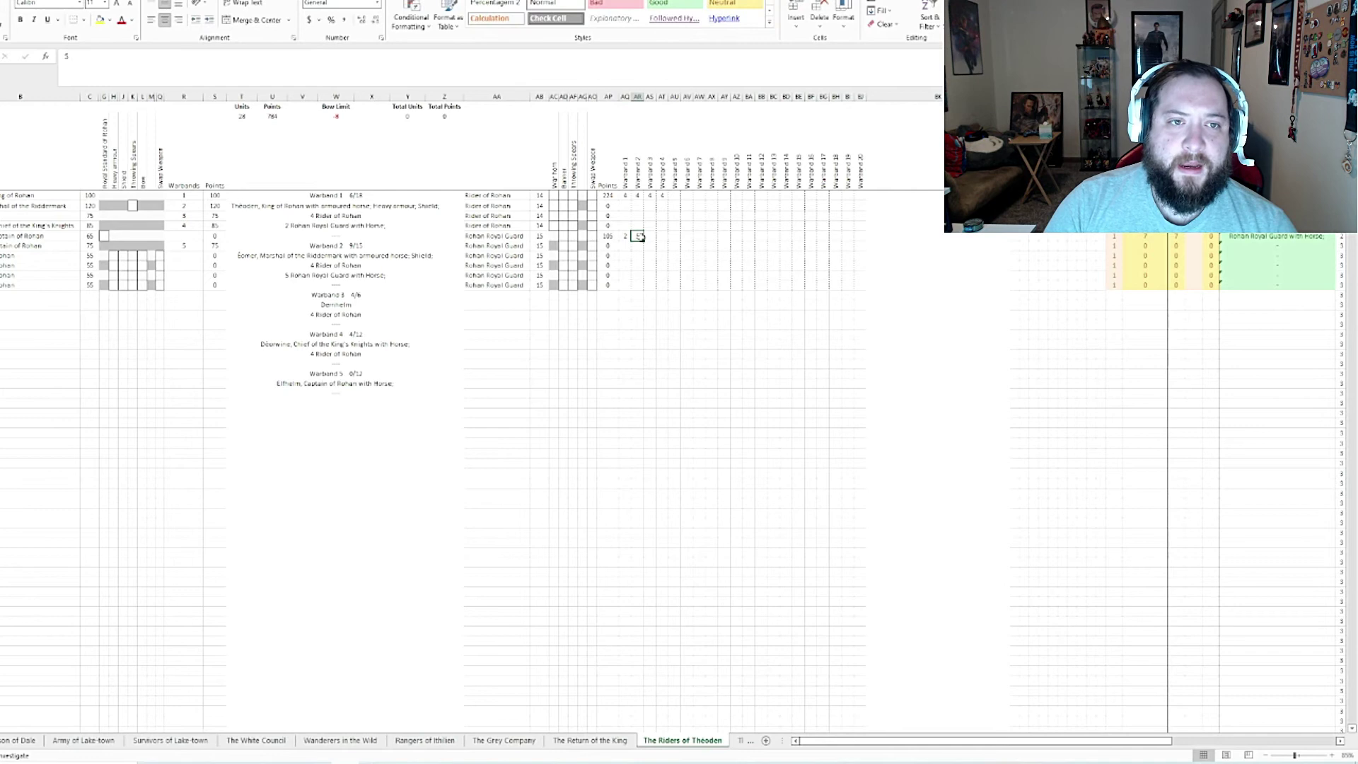
{"action": "key", "text": "BackSpace"}
{"action": "key", "text": "Return"}
{"action": "key", "text": "Right"}
{"action": "key", "text": "Up"}
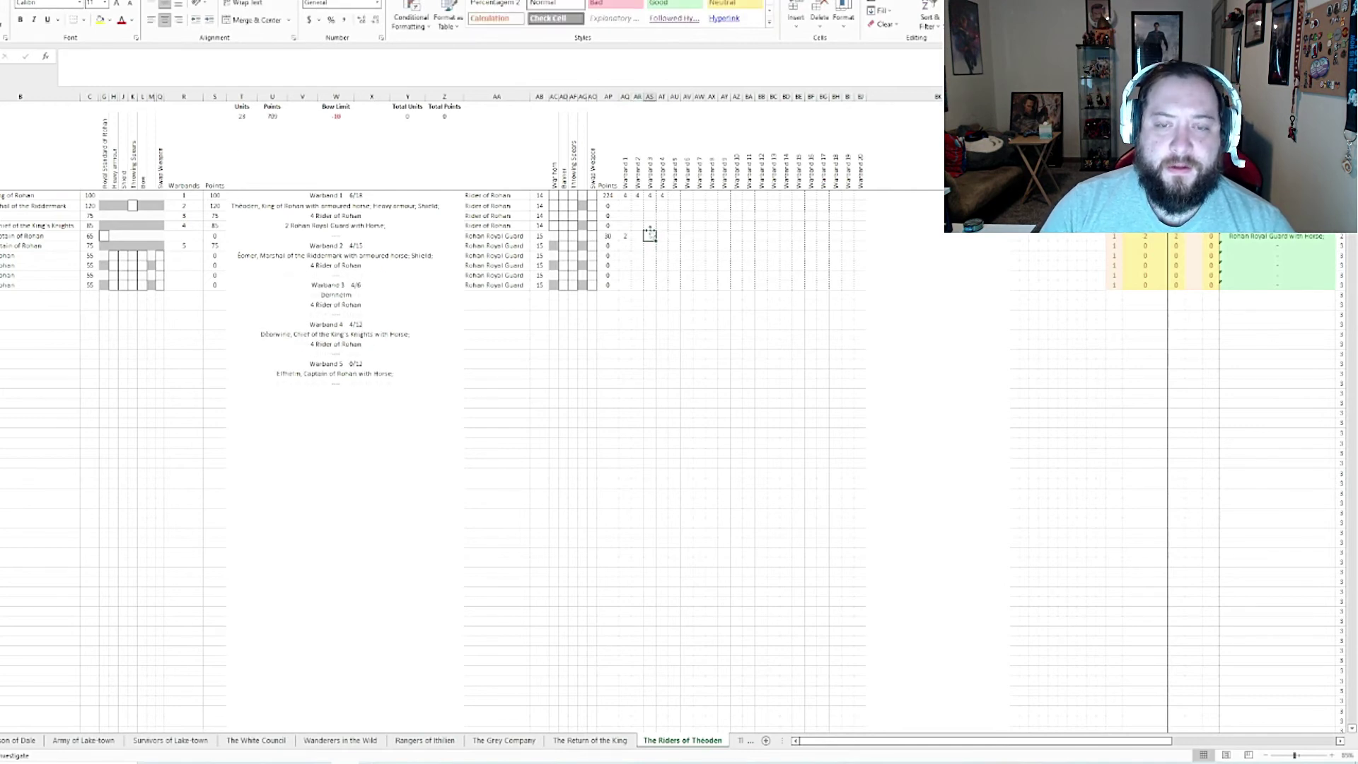
{"action": "left_click", "coordinate": [638, 236]}
{"action": "type", "text": "2"}
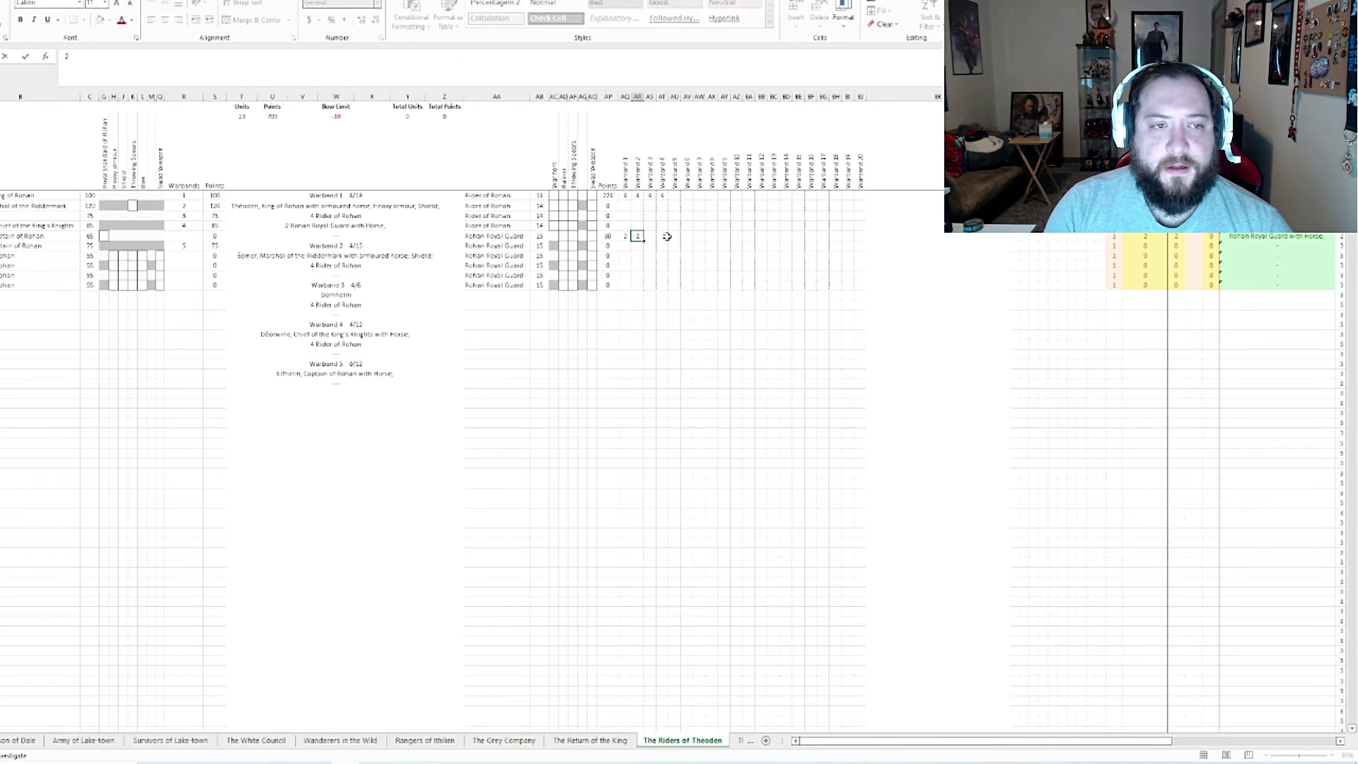
Step: Add 2 mounted Rohan Royal Guard each to Warband 3 and Warband 4
{"action": "key", "text": "Right"}
{"action": "type", "text": "2"}
{"action": "key", "text": "Right"}
{"action": "type", "text": "2"}
{"action": "key", "text": "Right"}
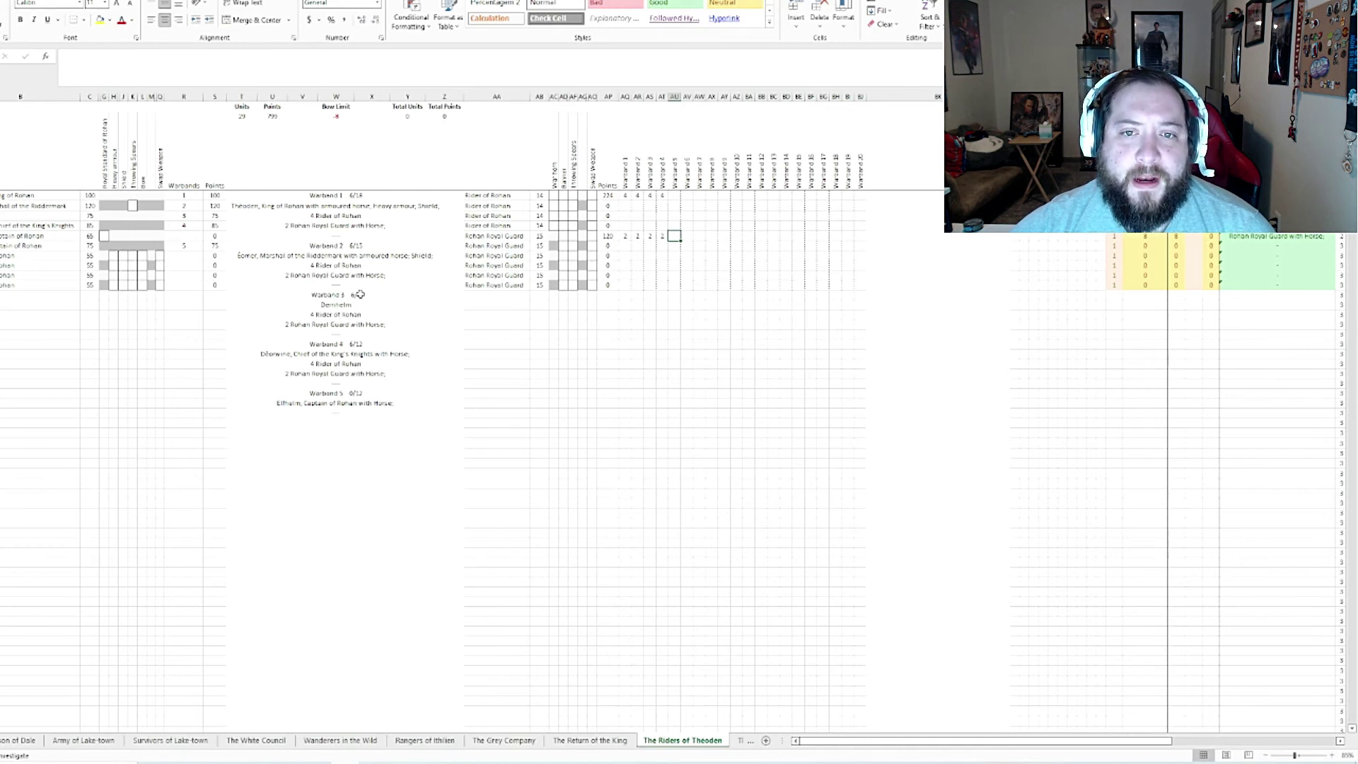
Step: Clear the Rider of Rohan and Rohan Royal Guard counts for Warband 3
{"action": "left_click", "coordinate": [654, 195]}
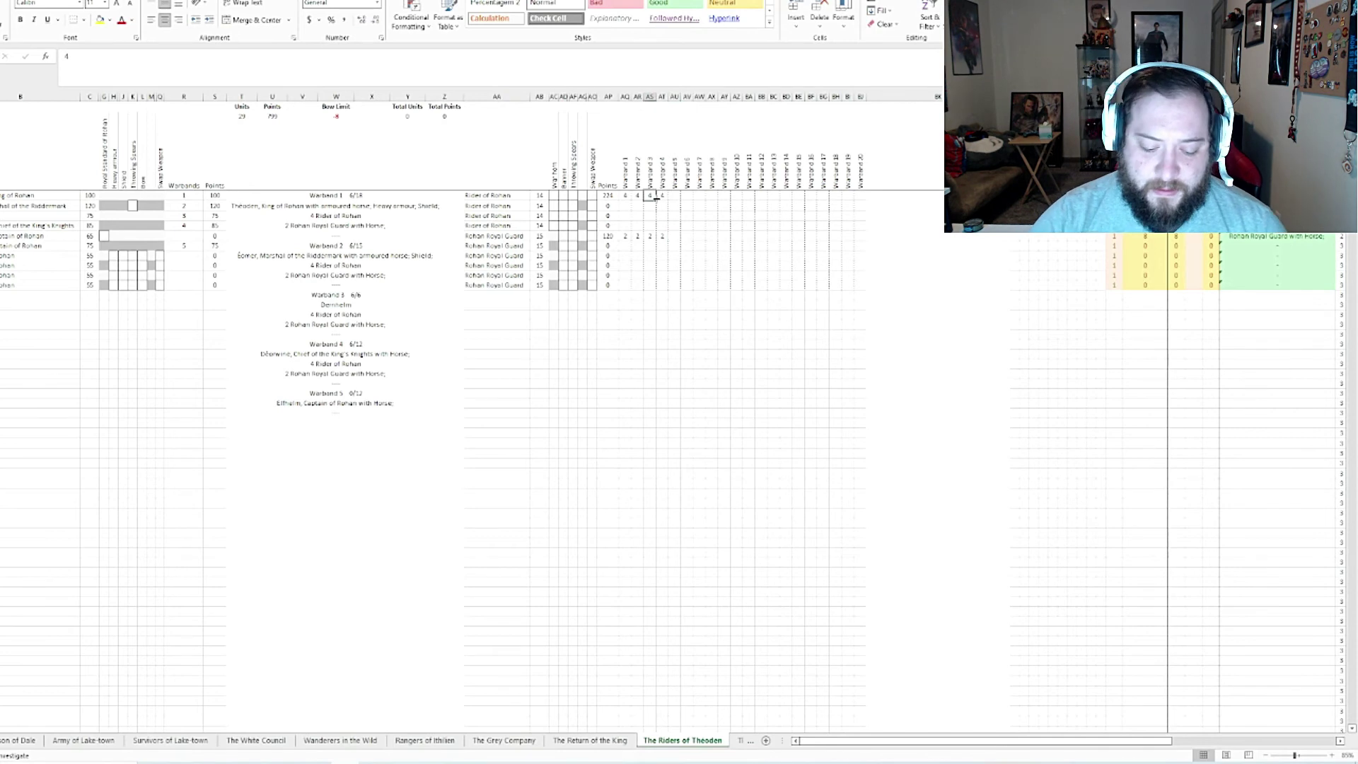
{"action": "key", "text": "BackSpace"}
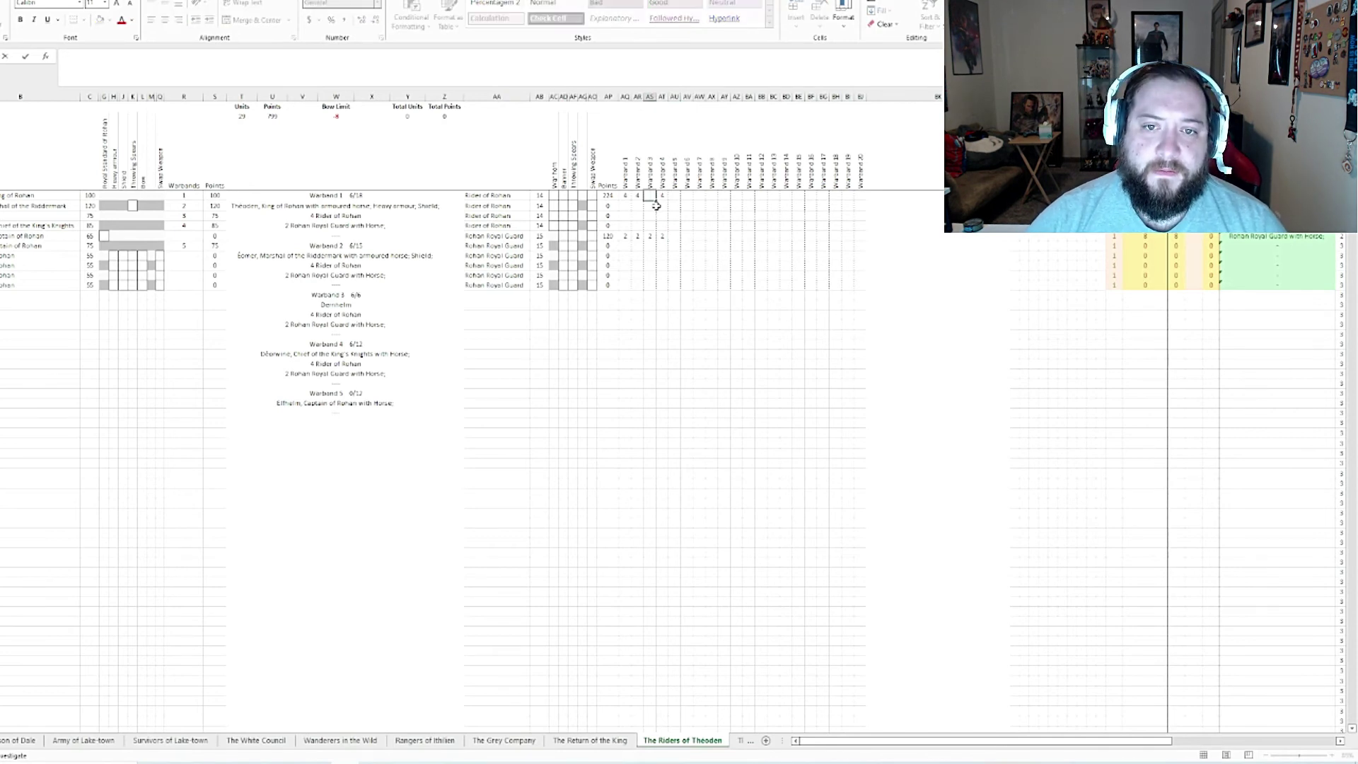
{"action": "left_click", "coordinate": [650, 236]}
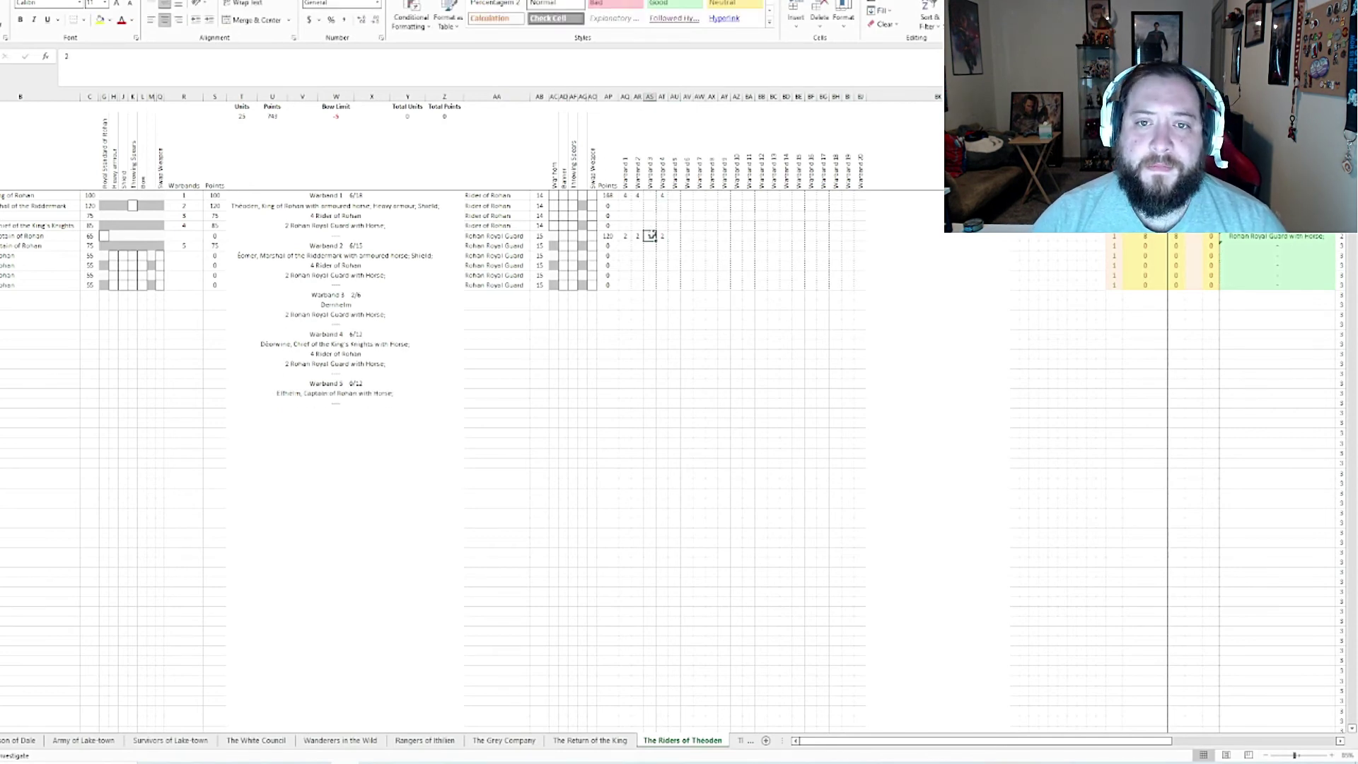
{"action": "key", "text": "BackSpace"}
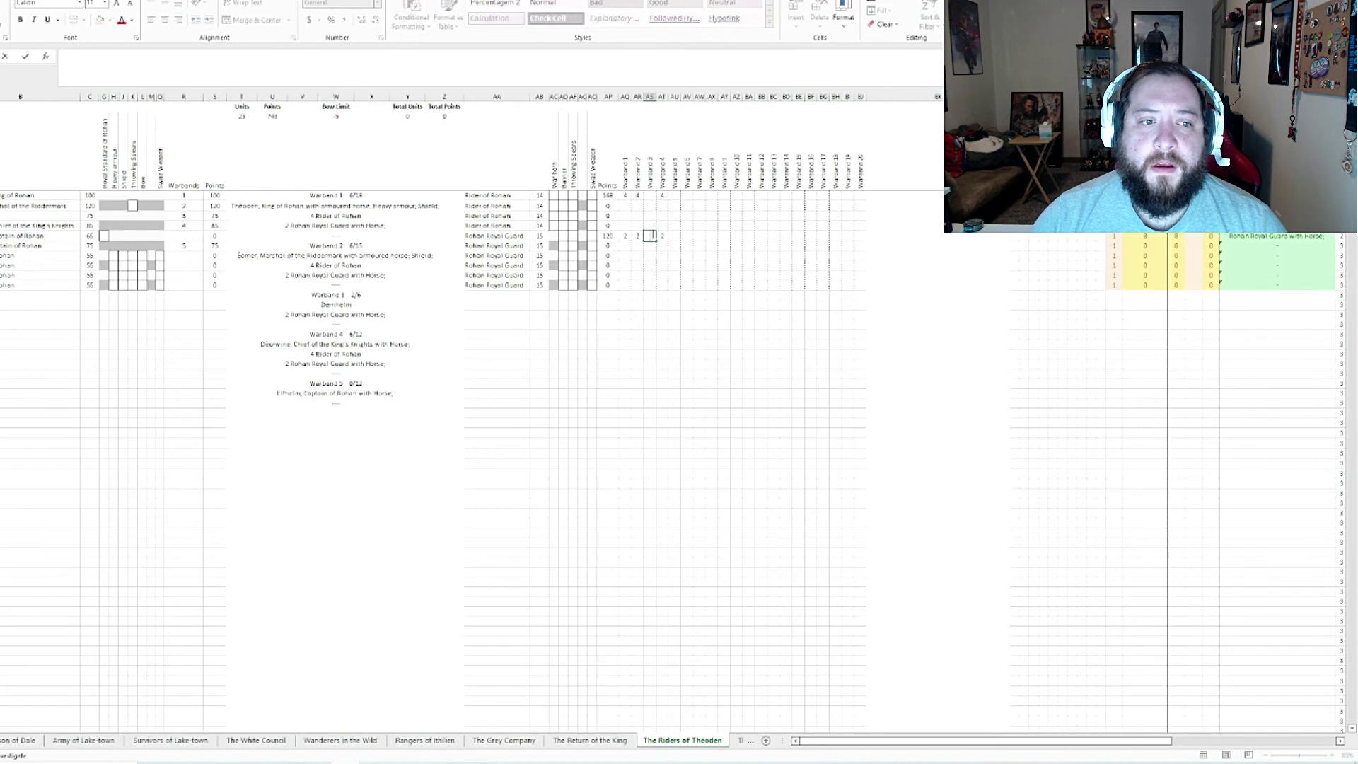
Step: Add 4 Riders of Rohan and 2 mounted Rohan Royal Guard to Warband 5
{"action": "left_click", "coordinate": [676, 197]}
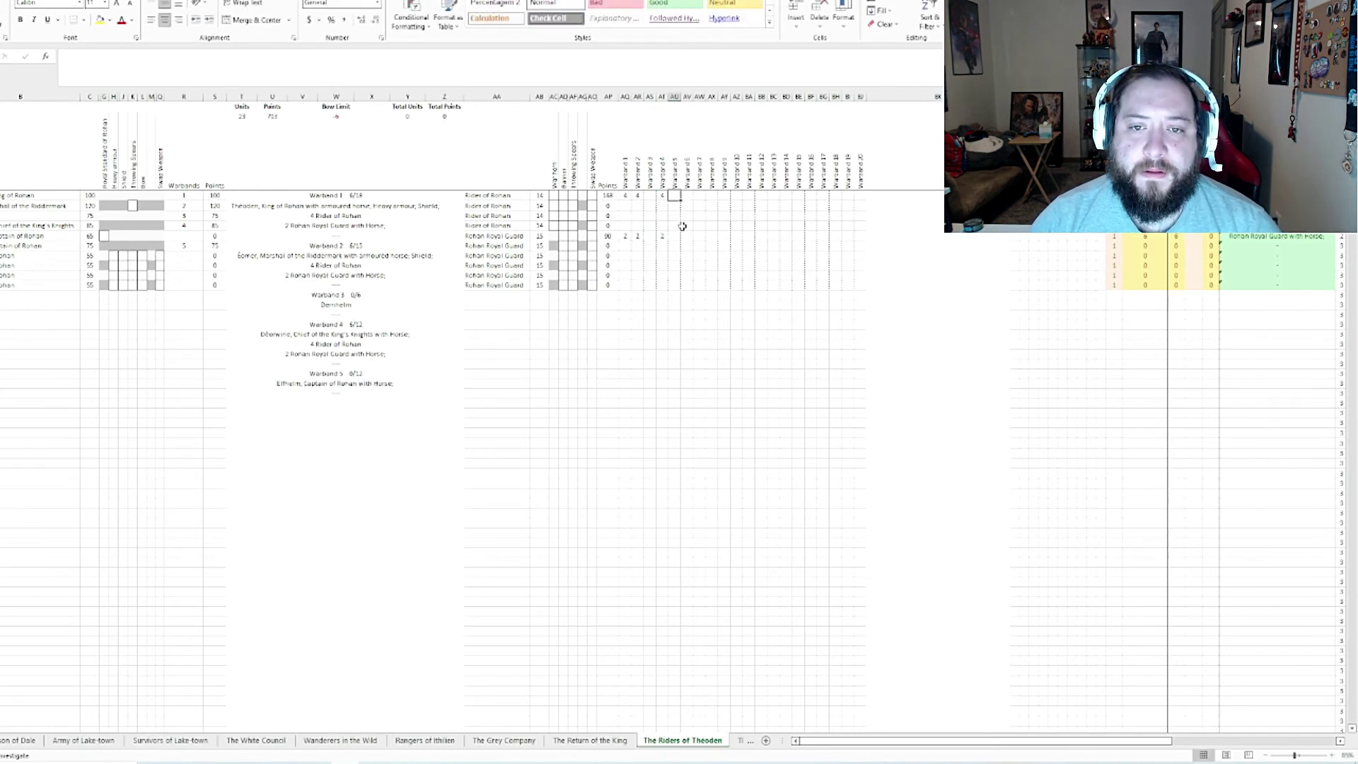
{"action": "type", "text": "4"}
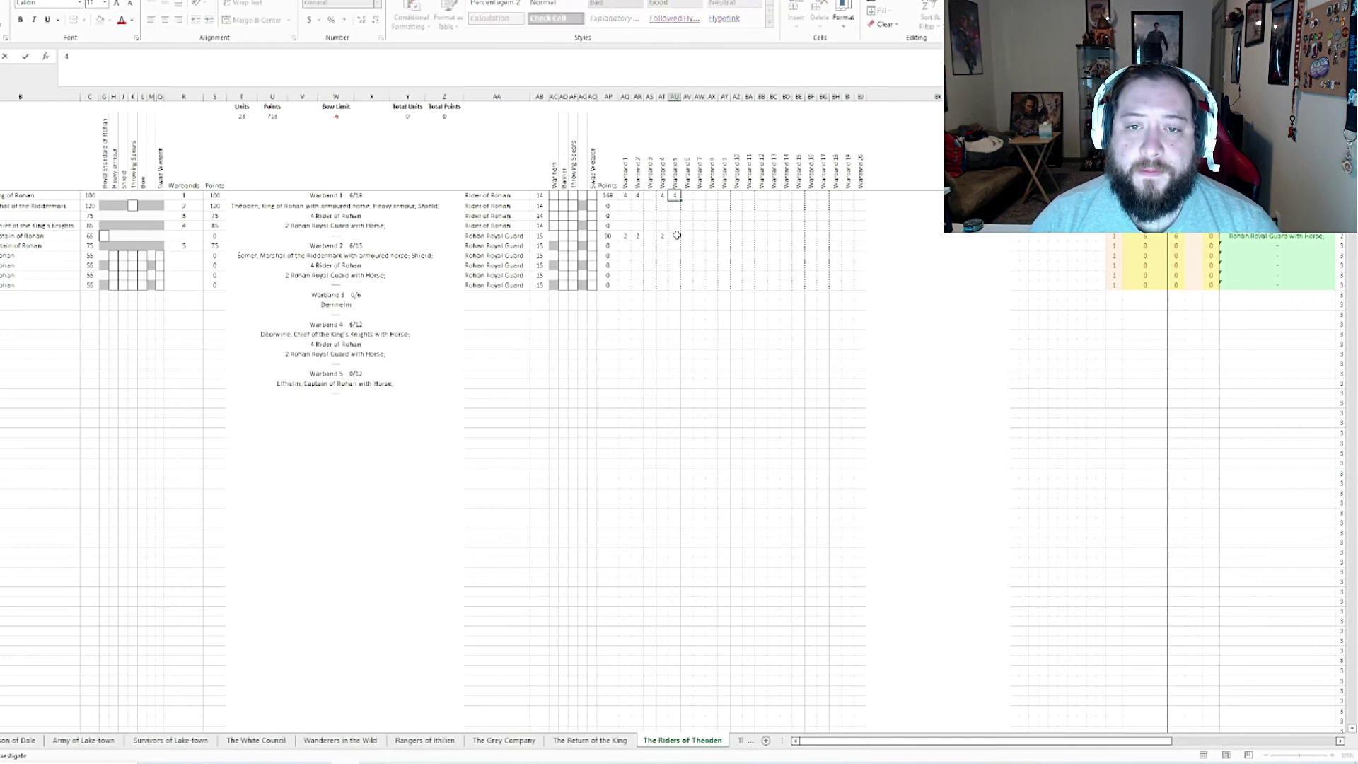
{"action": "left_click", "coordinate": [676, 235]}
{"action": "type", "text": "2"}
{"action": "left_click", "coordinate": [687, 315]}
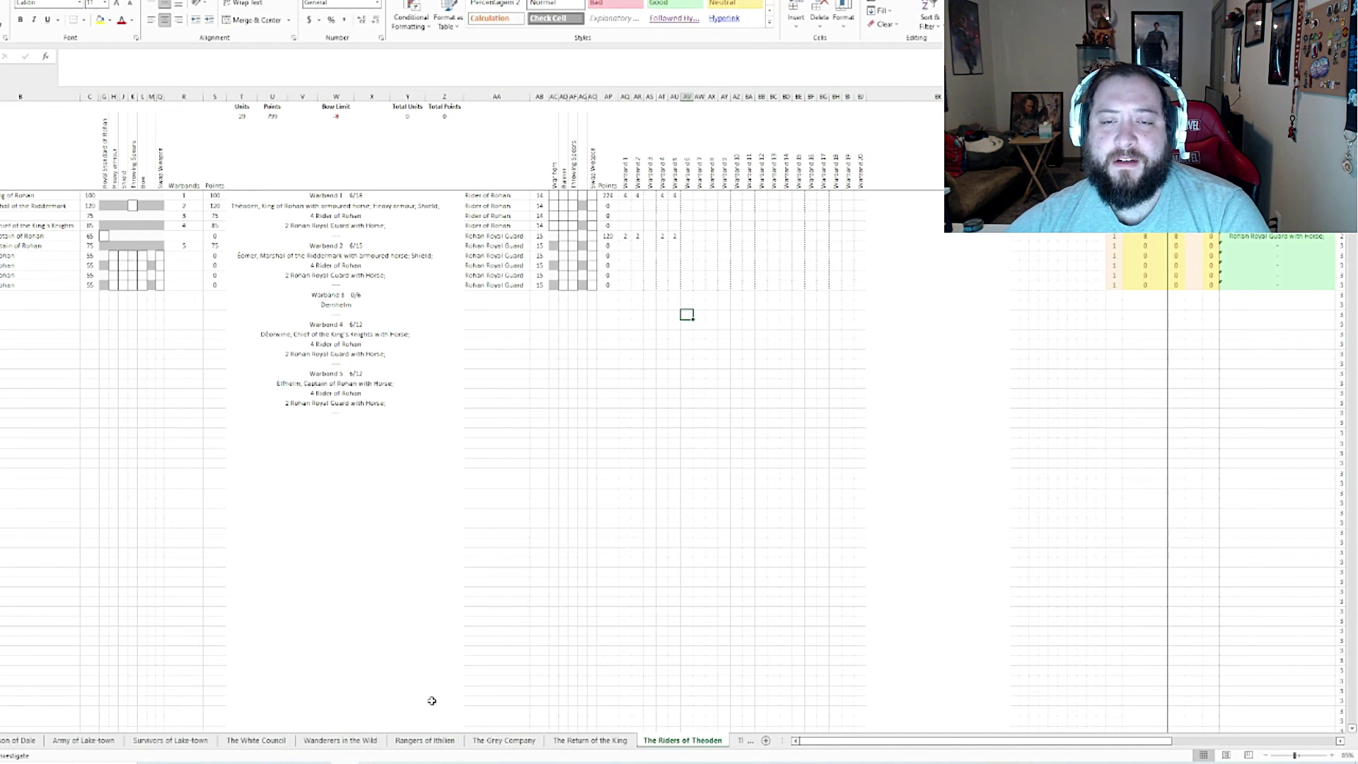
{"action": "mouse_move", "coordinate": [373, 763]}
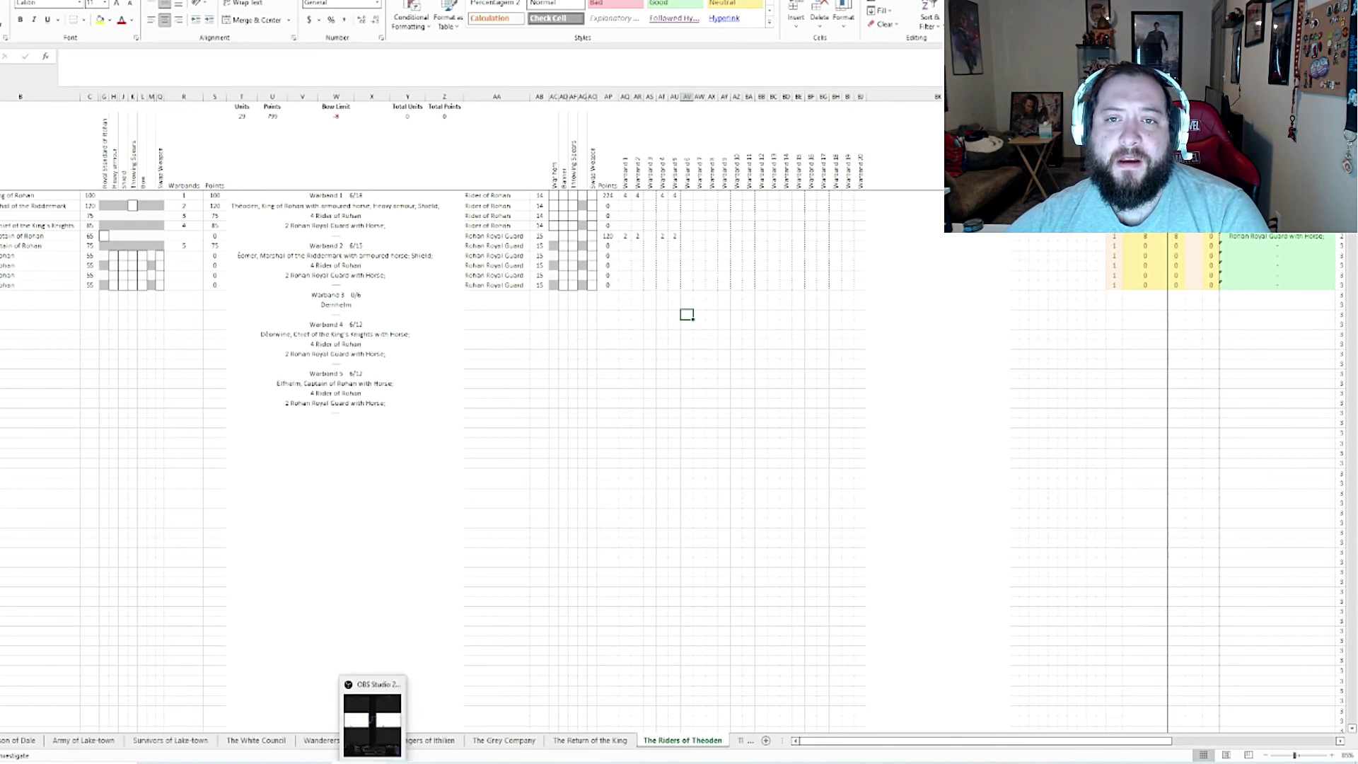